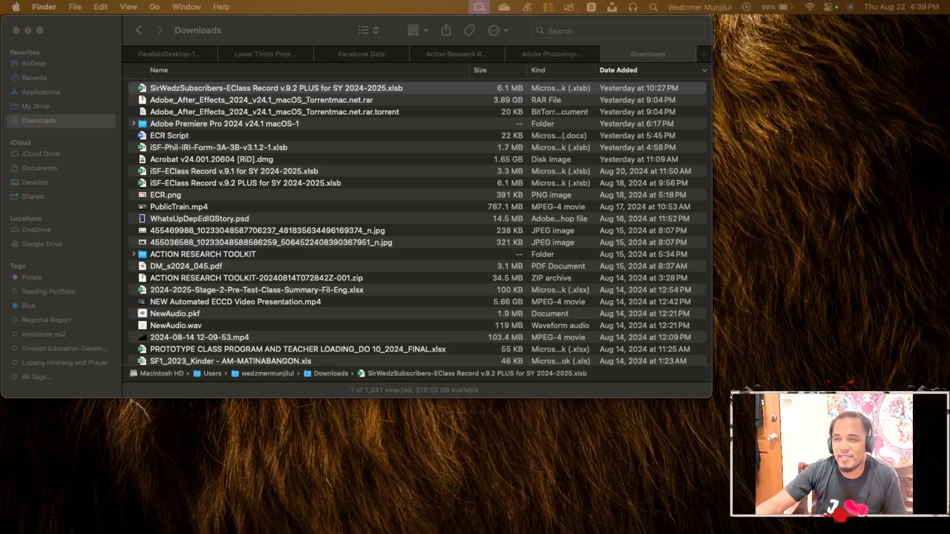
# - Open the workbook "iSF-EClass Record v.9.1 for SY 2024-2025.xlsb" from the Downloads folder
pyautogui.click(403, 89)
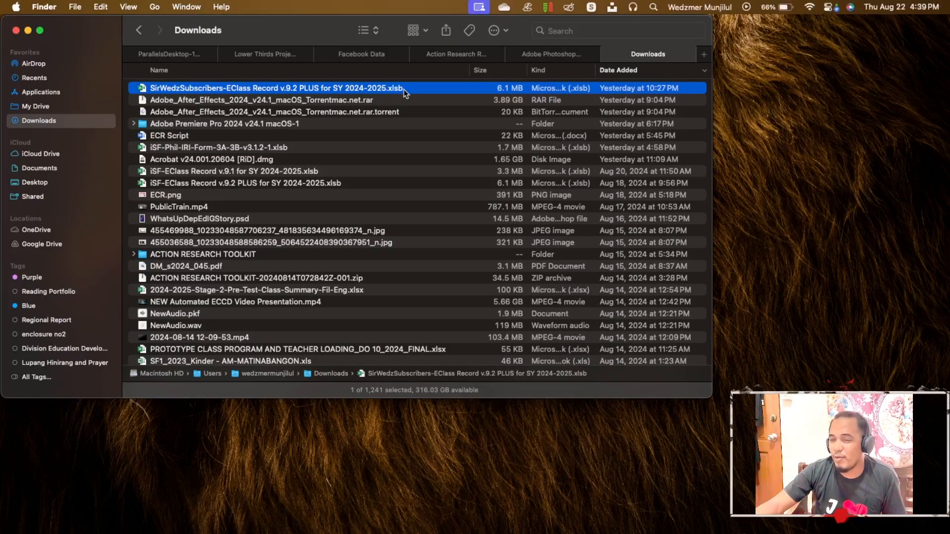
pyautogui.click(280, 174)
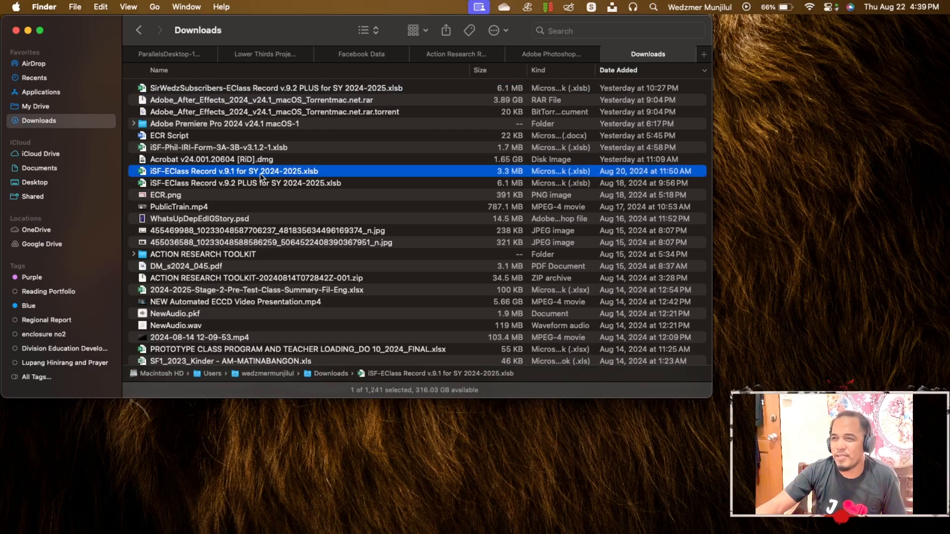
pyautogui.doubleClick(262, 177)
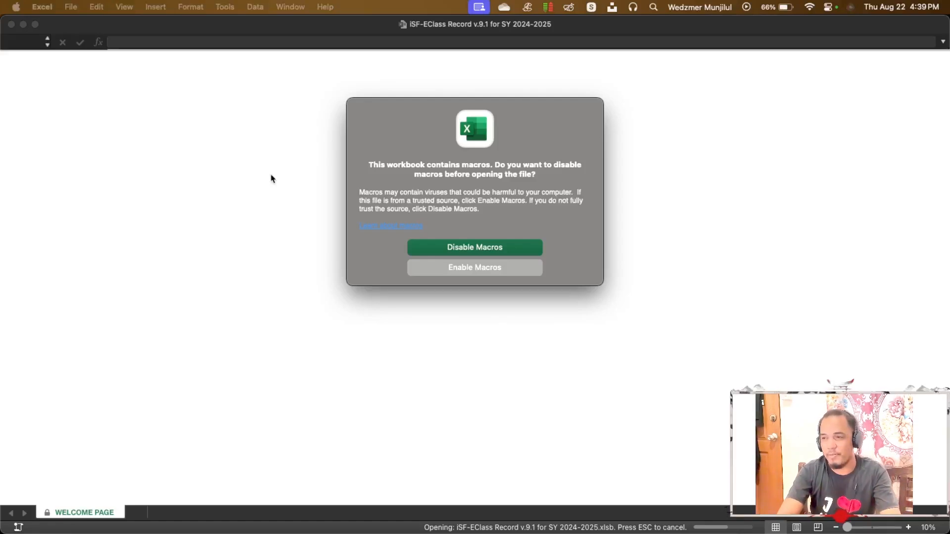
# - Launch Cursor Pro through a Spotlight search and dismiss its welcome window
pyautogui.press('super+space')
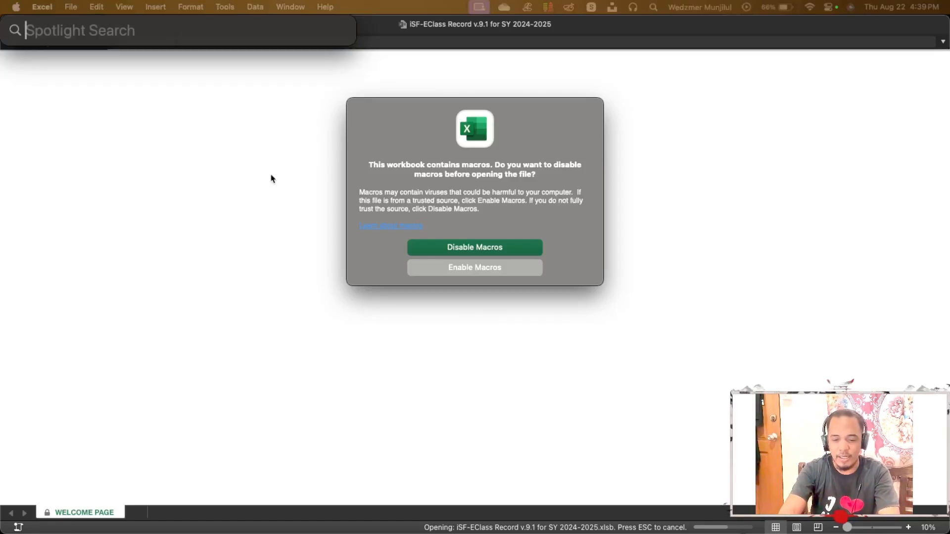
pyautogui.write('CURO')
pyautogui.press('BackSpace')
pyautogui.press('BackSpace')
pyautogui.write('RS')
pyautogui.press('Return')
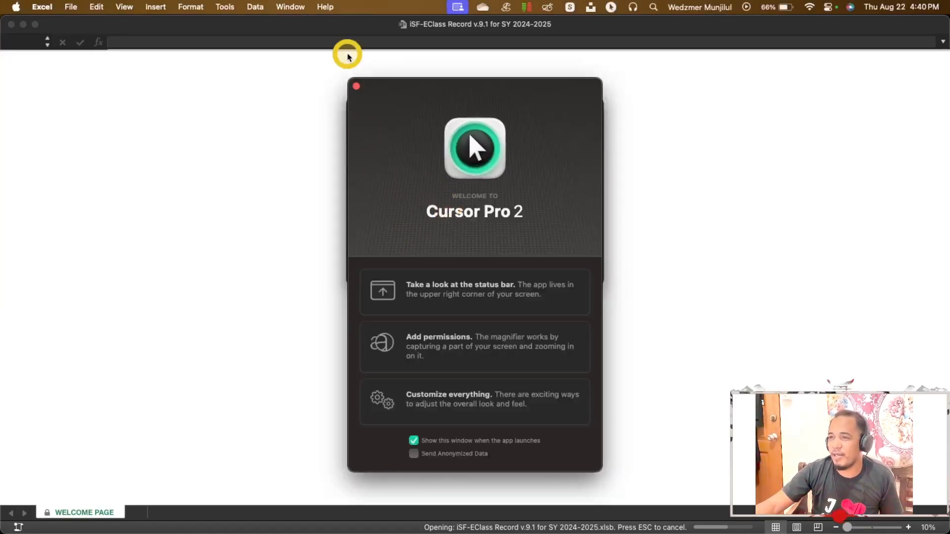
pyautogui.click(356, 88)
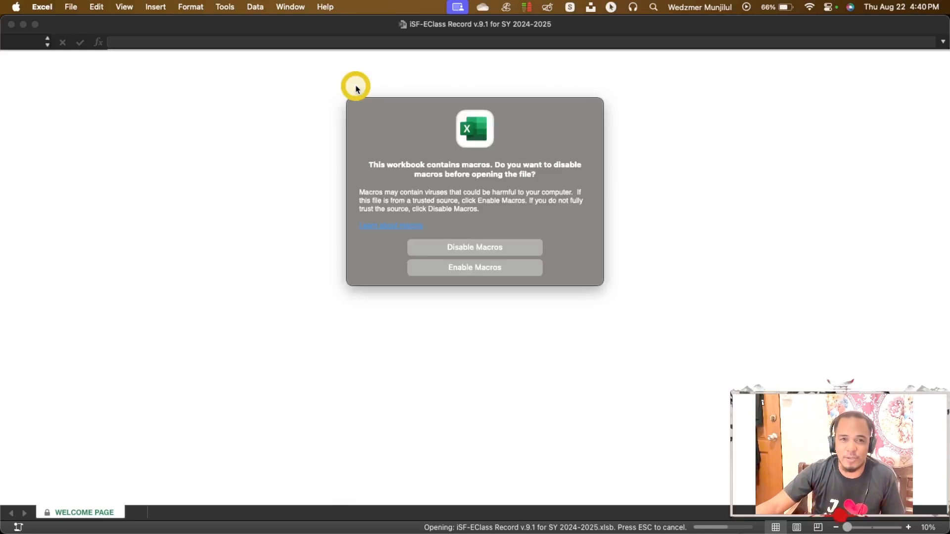
# - Allow macros for the class record workbook so that it finishes opening
pyautogui.click(478, 154)
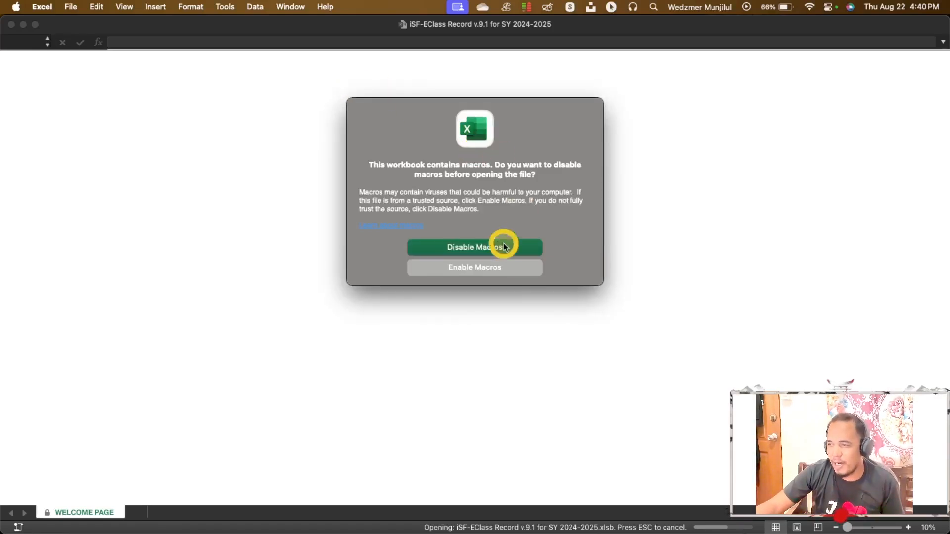
pyautogui.click(471, 273)
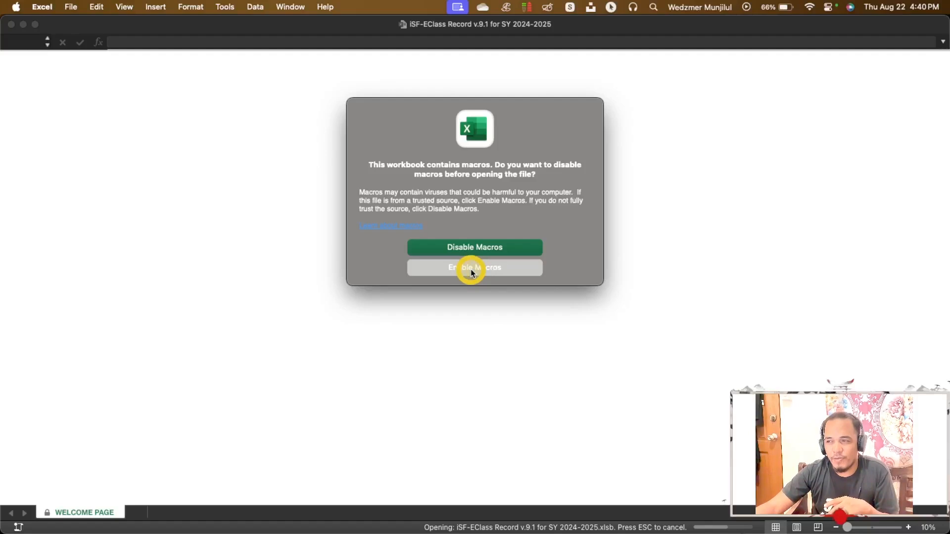
pyautogui.click(481, 268)
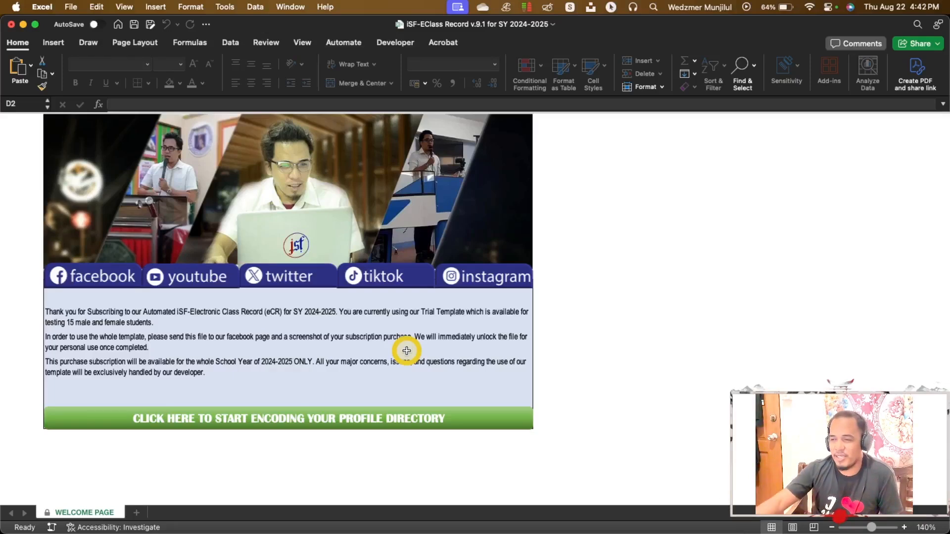
# - Go from the welcome page to the Profile Directory to start encoding
pyautogui.click(276, 428)
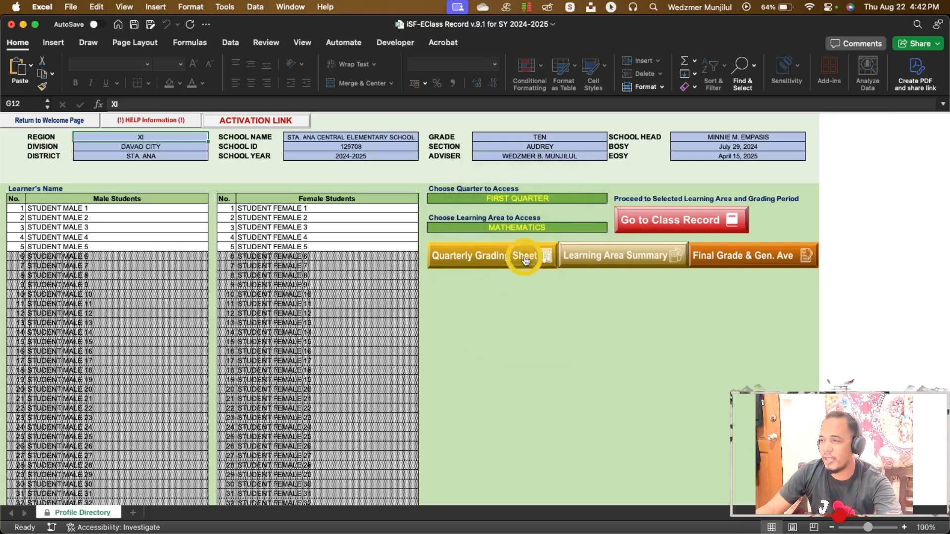
pyautogui.click(647, 263)
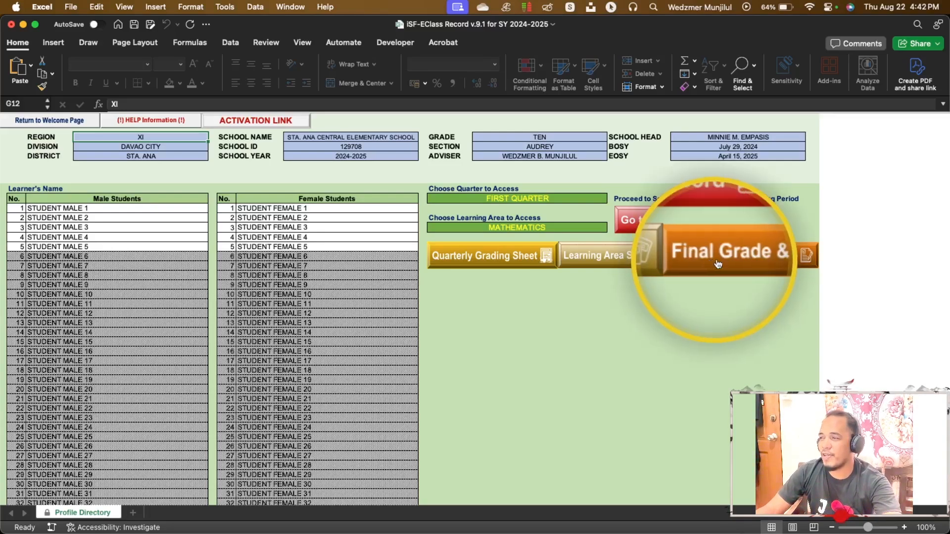
pyautogui.click(780, 260)
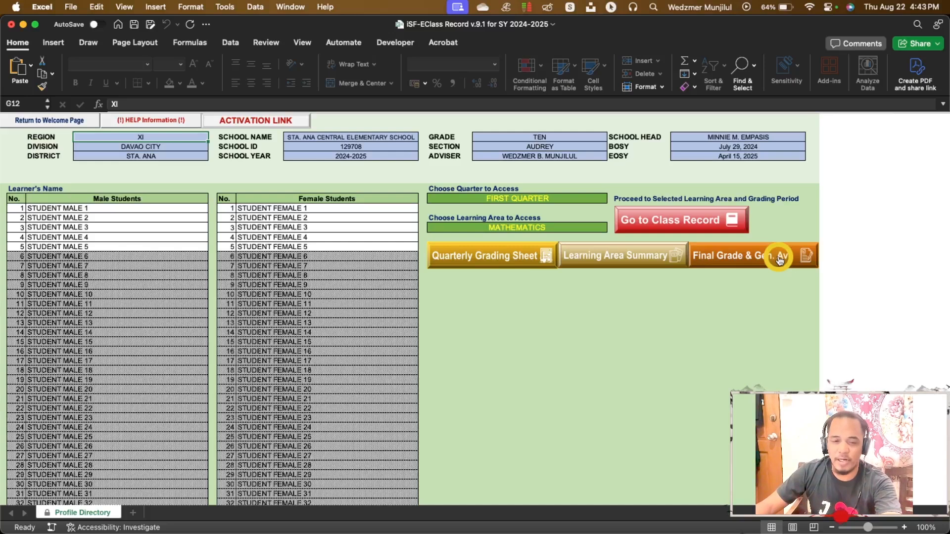
# - Set the grade in the Profile Directory to ONE
pyautogui.press('ctrl')
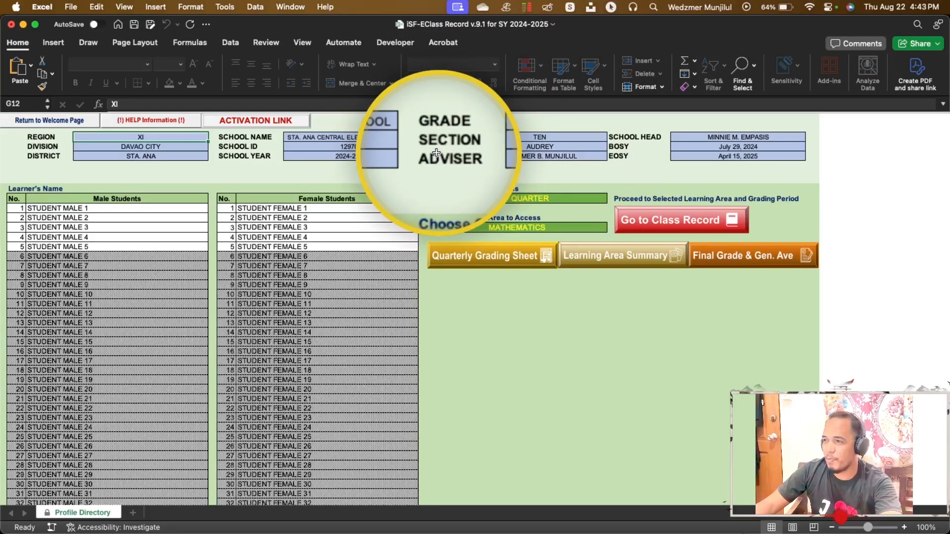
pyautogui.click(569, 137)
pyautogui.press('ctrl')
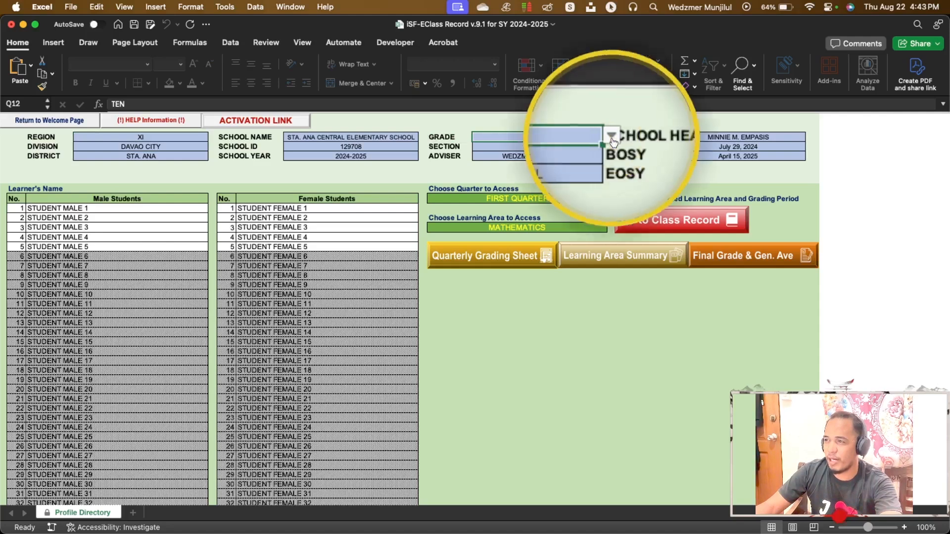
pyautogui.click(612, 137)
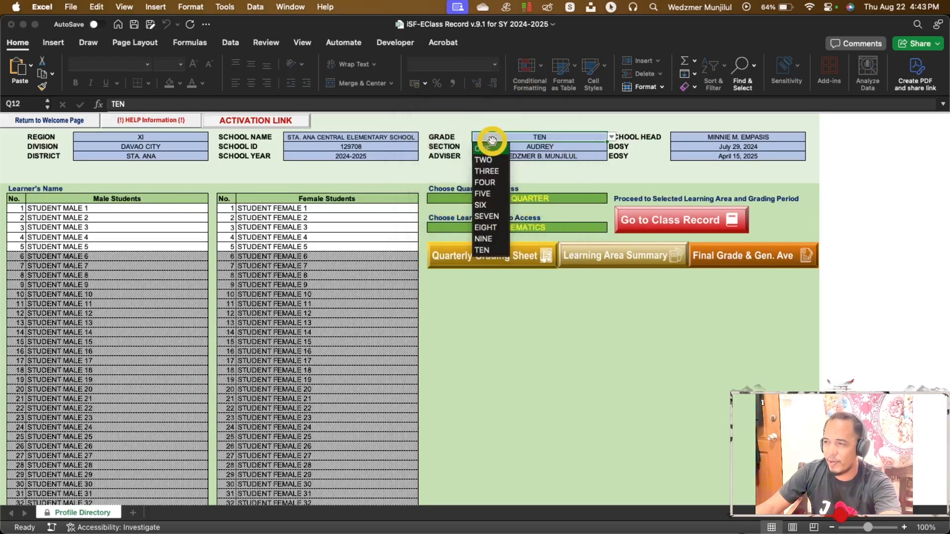
pyautogui.press('ctrl+super+space')
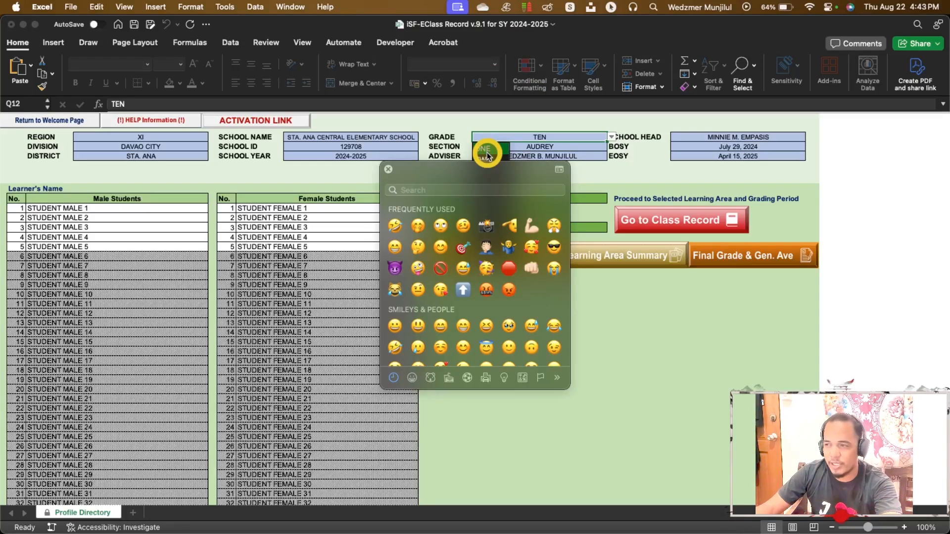
pyautogui.press('Escape')
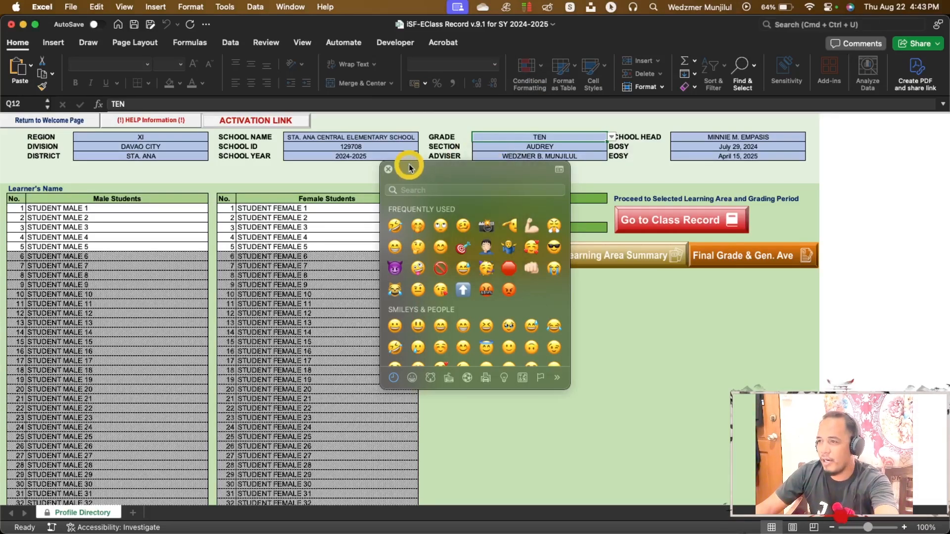
pyautogui.click(387, 169)
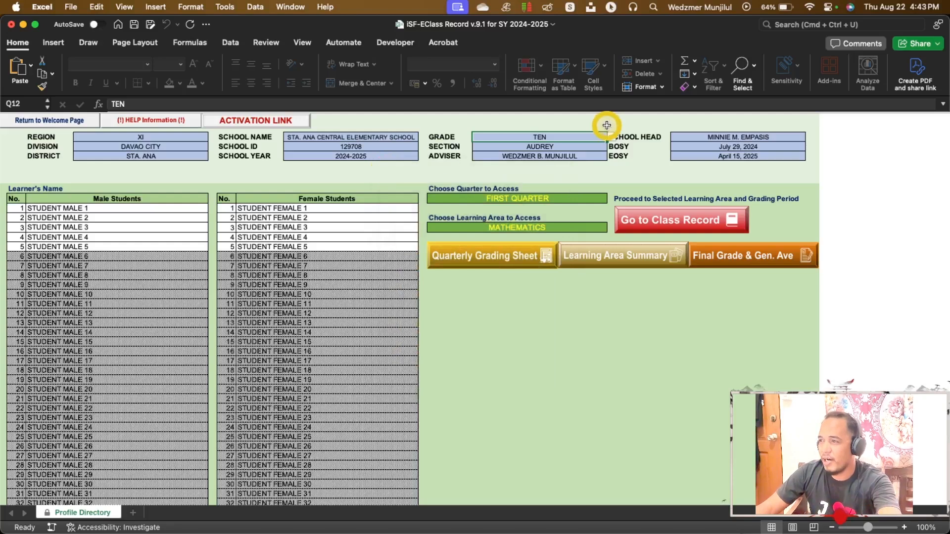
pyautogui.click(612, 138)
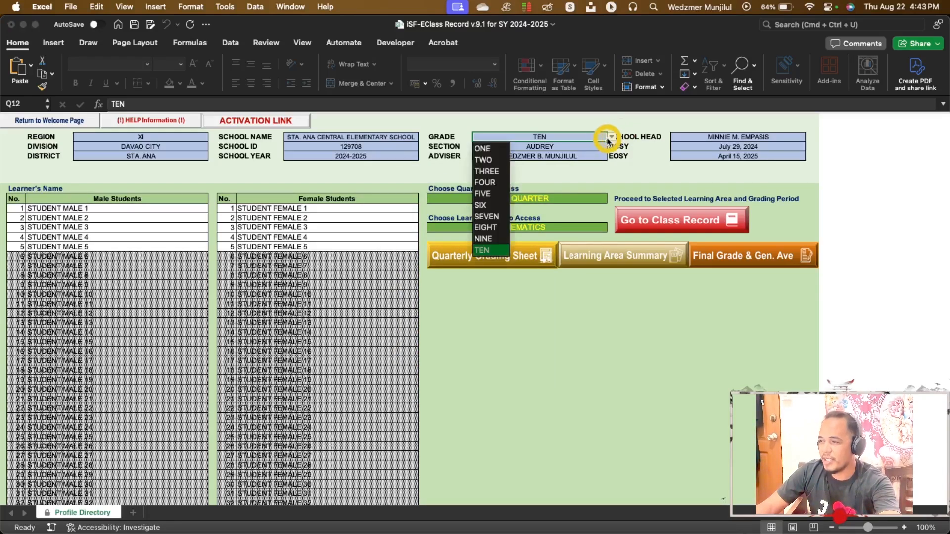
pyautogui.click(483, 150)
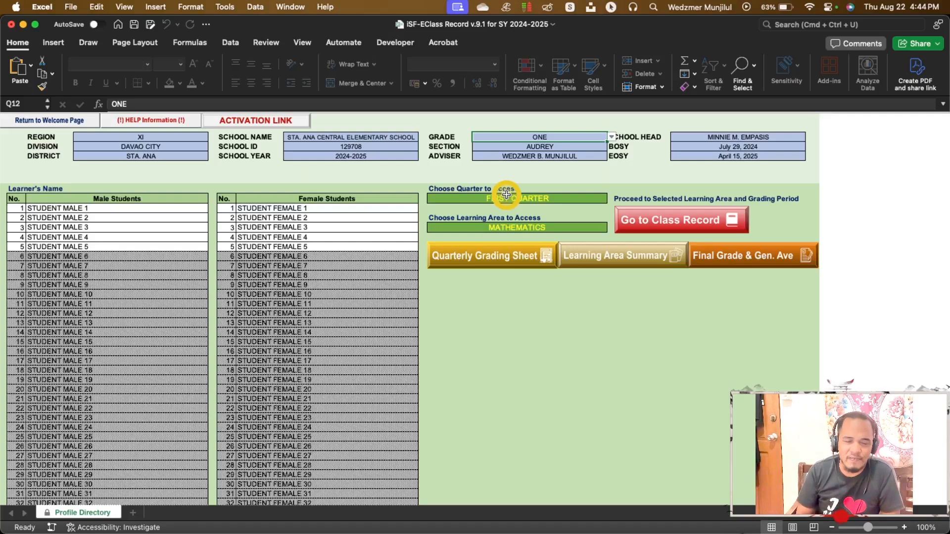
# - Choose THIRD QUARTER as the quarter to access and MATHEMATICS as the learning area
pyautogui.click(506, 198)
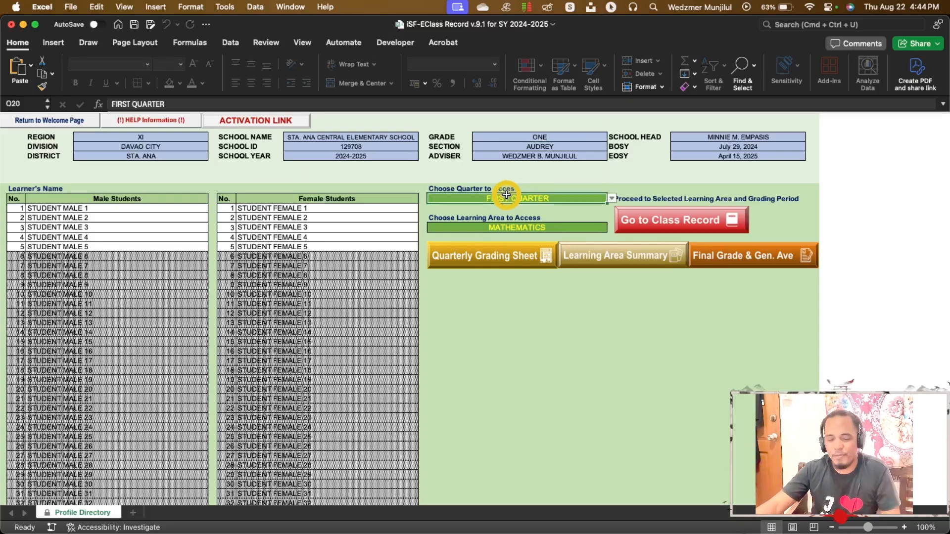
pyautogui.click(612, 199)
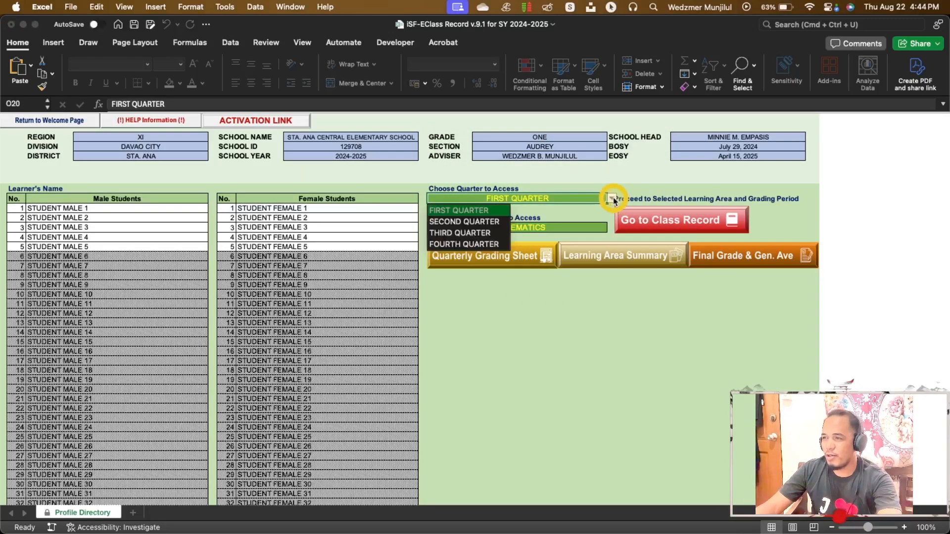
pyautogui.click(455, 234)
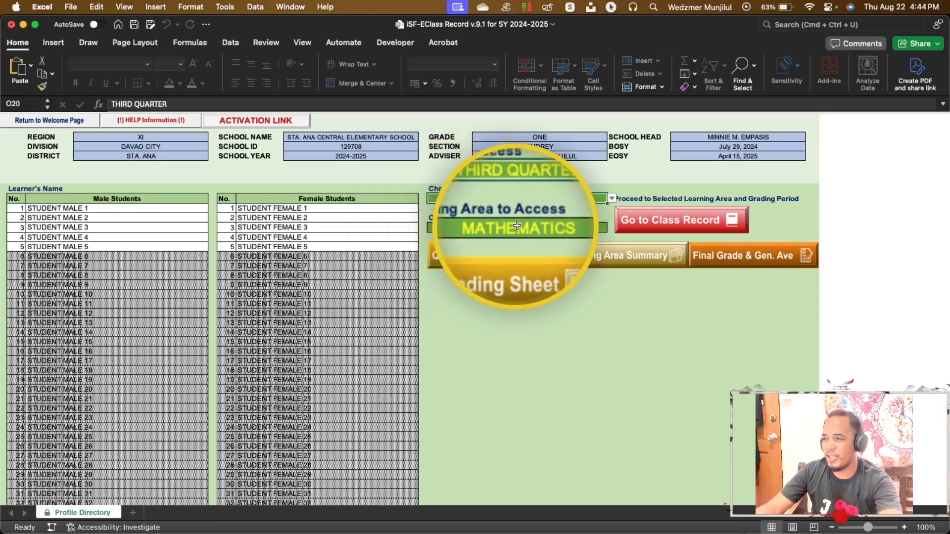
pyautogui.click(575, 225)
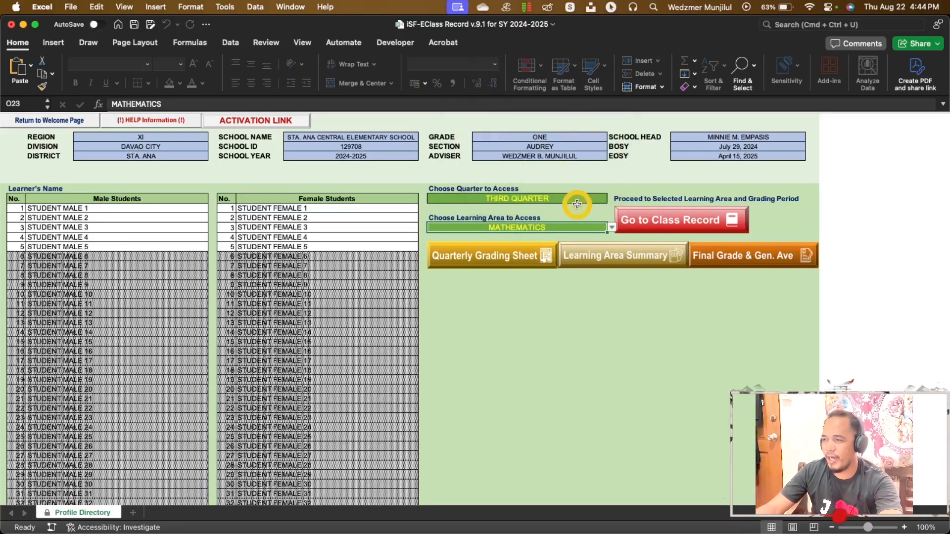
pyautogui.click(613, 228)
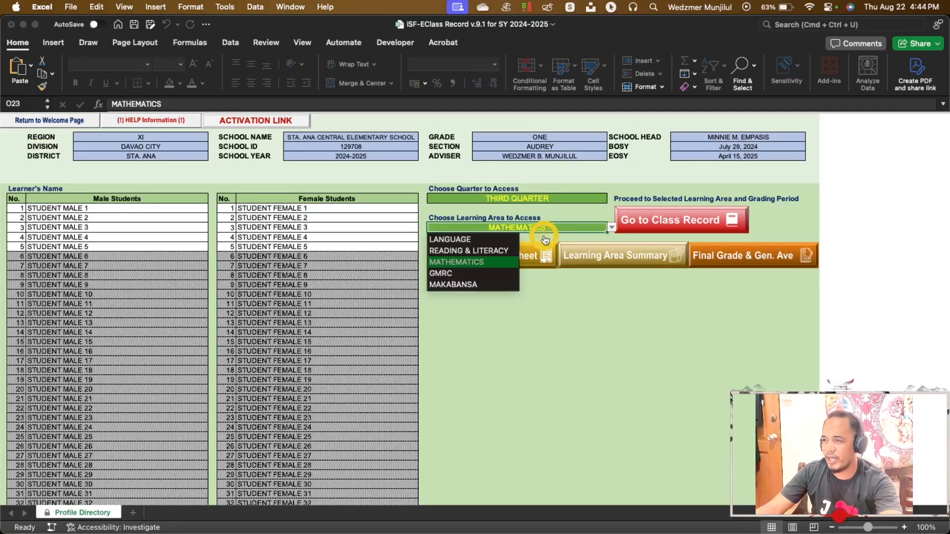
pyautogui.click(475, 261)
# - Set the grade to SIX and display the learning areas offered for that grade
pyautogui.click(585, 138)
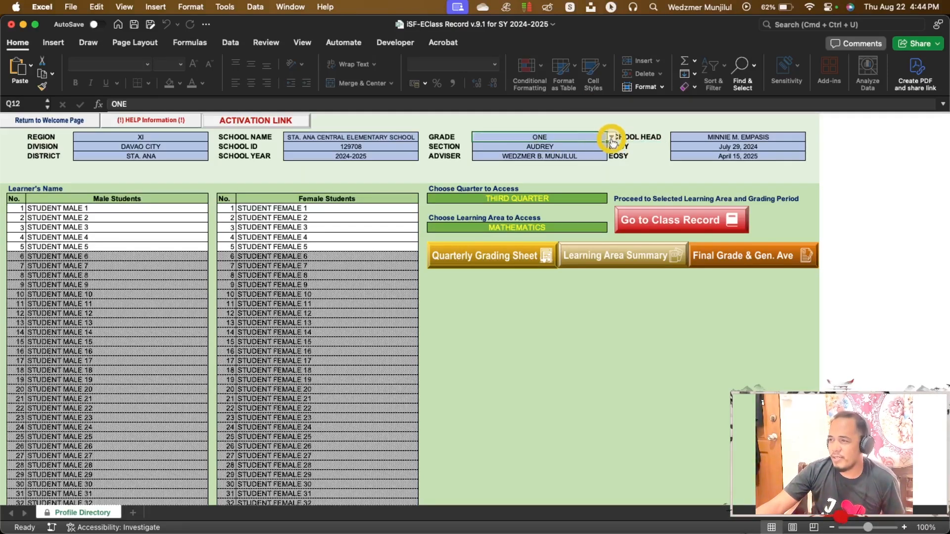
pyautogui.click(612, 139)
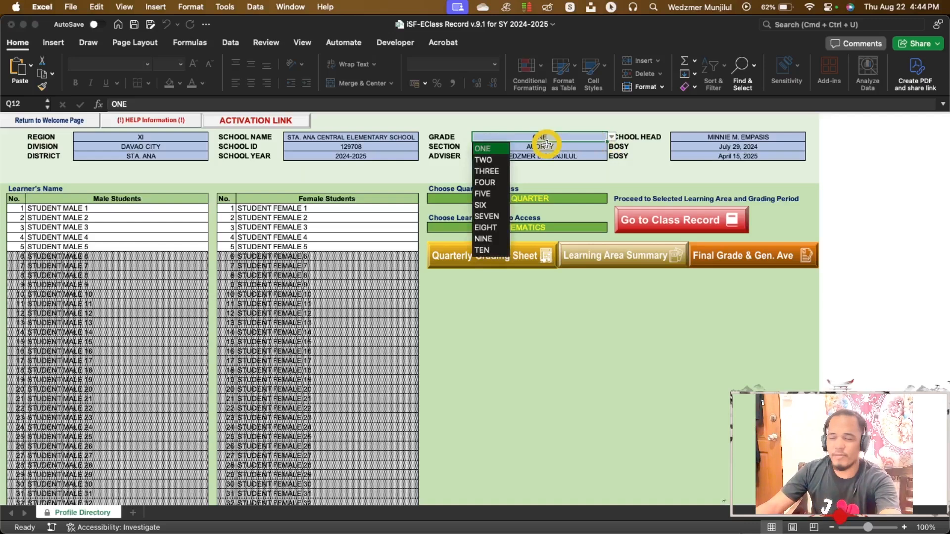
pyautogui.click(485, 206)
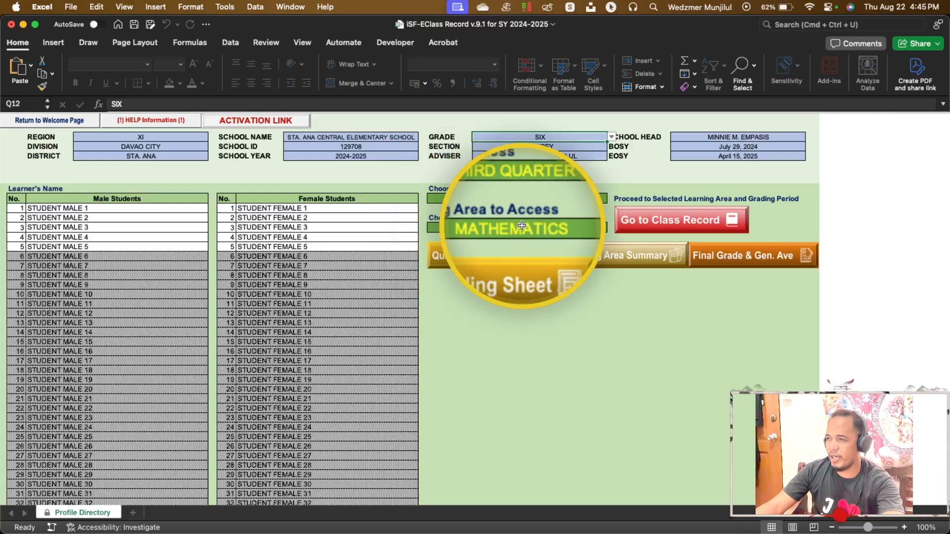
pyautogui.click(570, 227)
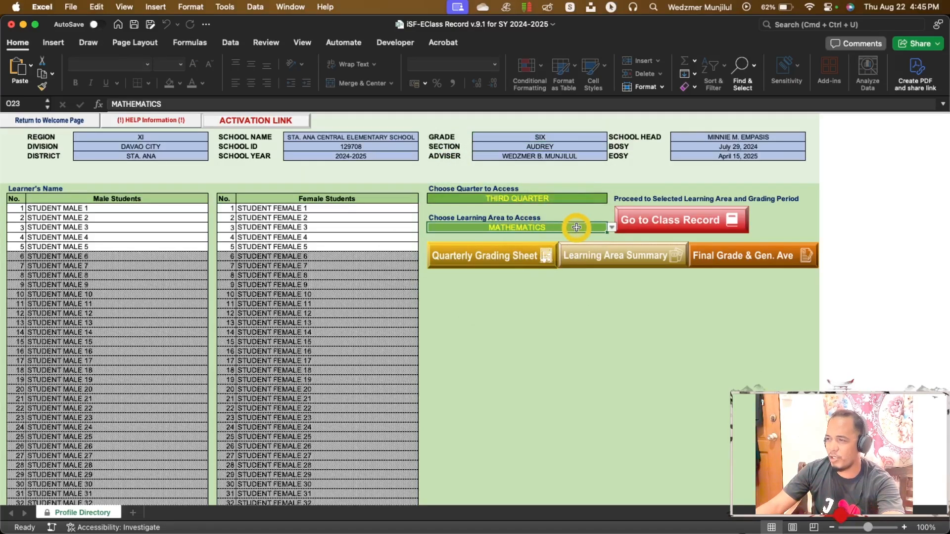
pyautogui.click(611, 229)
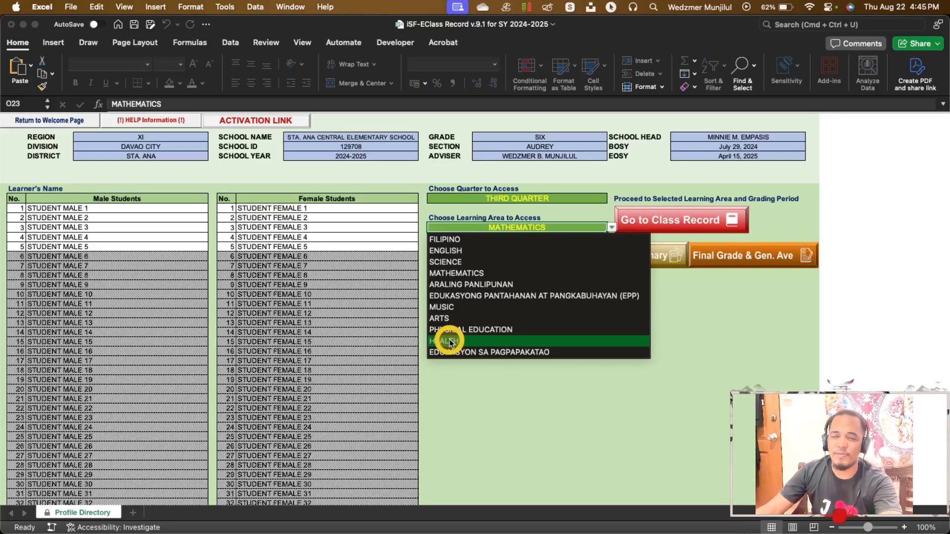
# - Set the grade to FOUR and check the learning areas offered for that grade
pyautogui.click(586, 137)
pyautogui.click(602, 137)
pyautogui.click(612, 137)
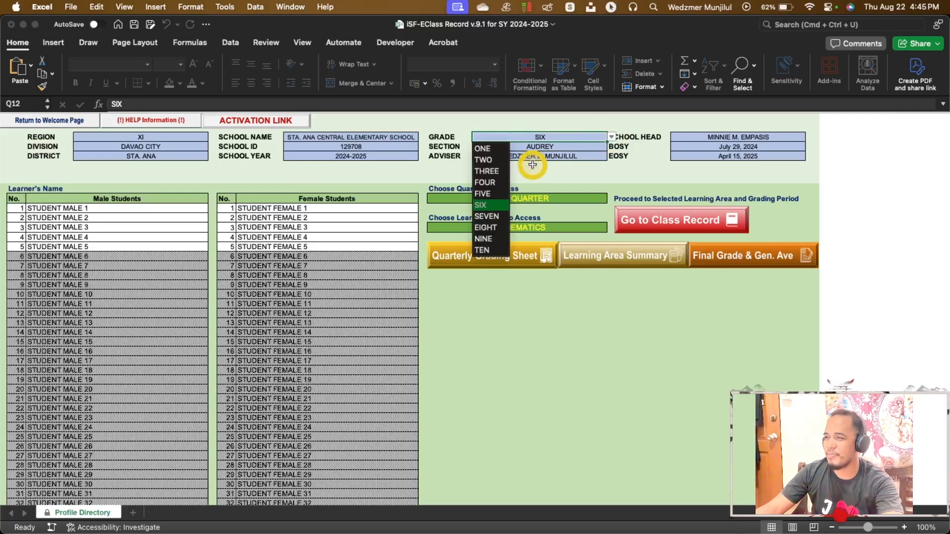
pyautogui.click(488, 186)
pyautogui.click(560, 224)
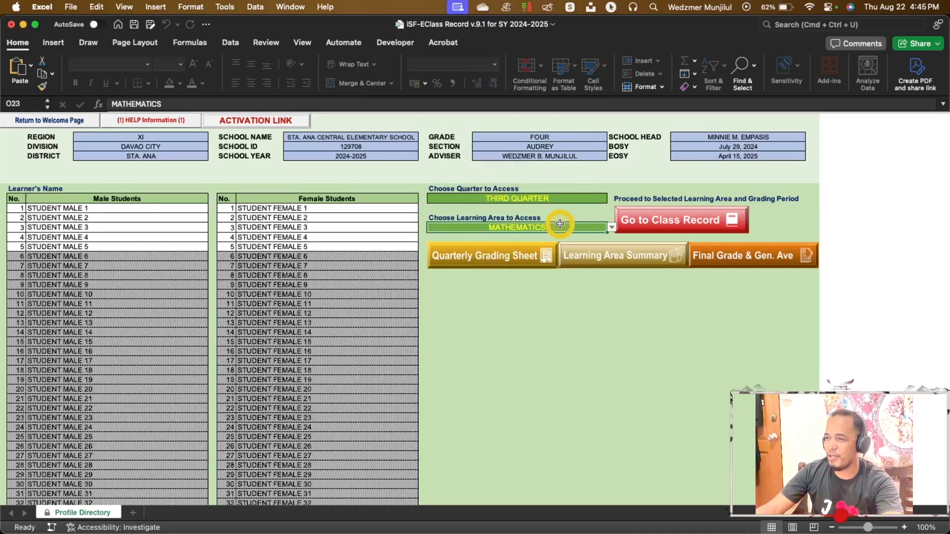
pyautogui.click(612, 227)
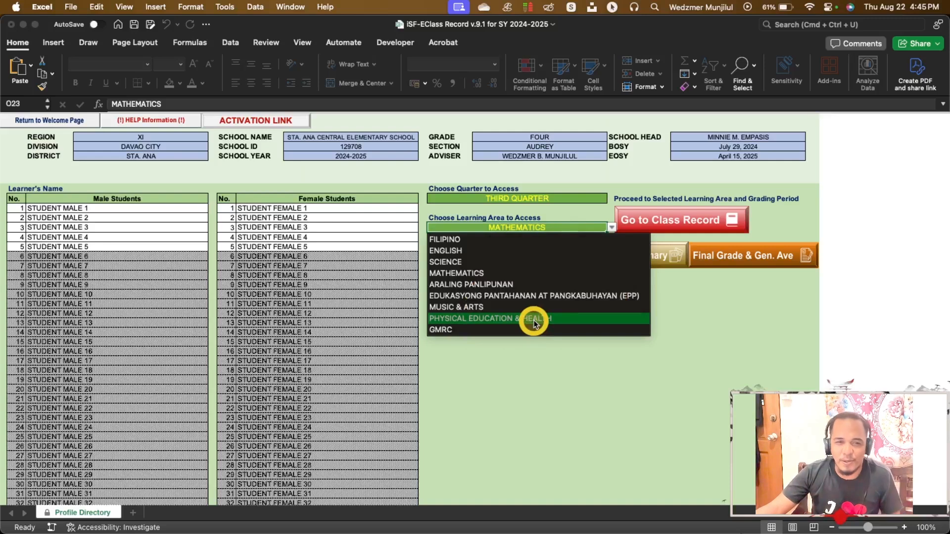
pyautogui.click(529, 368)
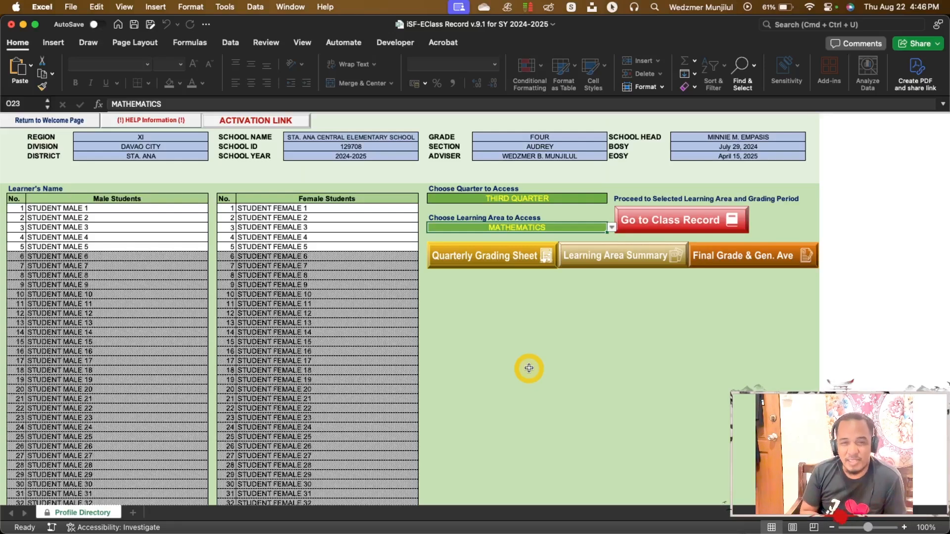
# - Set the grade in the Profile Directory to SEVEN
pyautogui.click(545, 137)
pyautogui.click(612, 137)
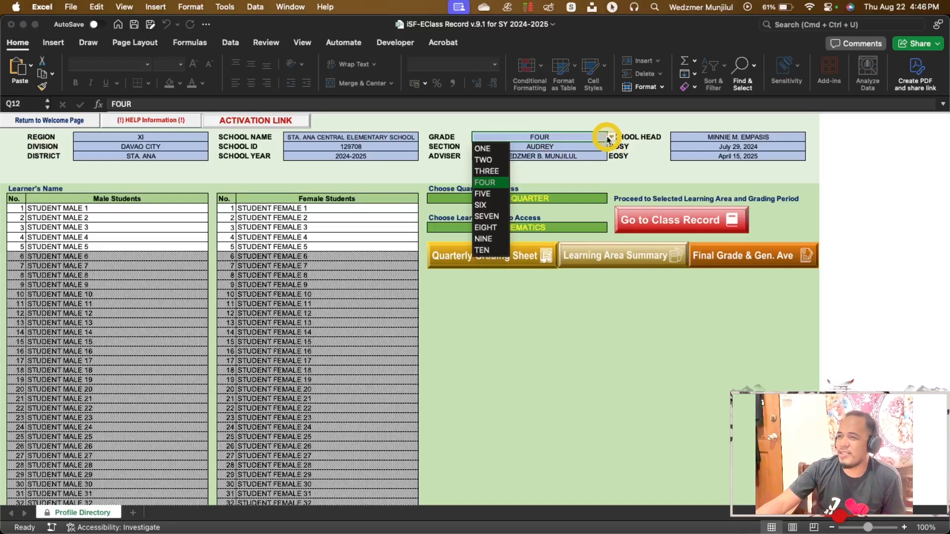
pyautogui.click(489, 217)
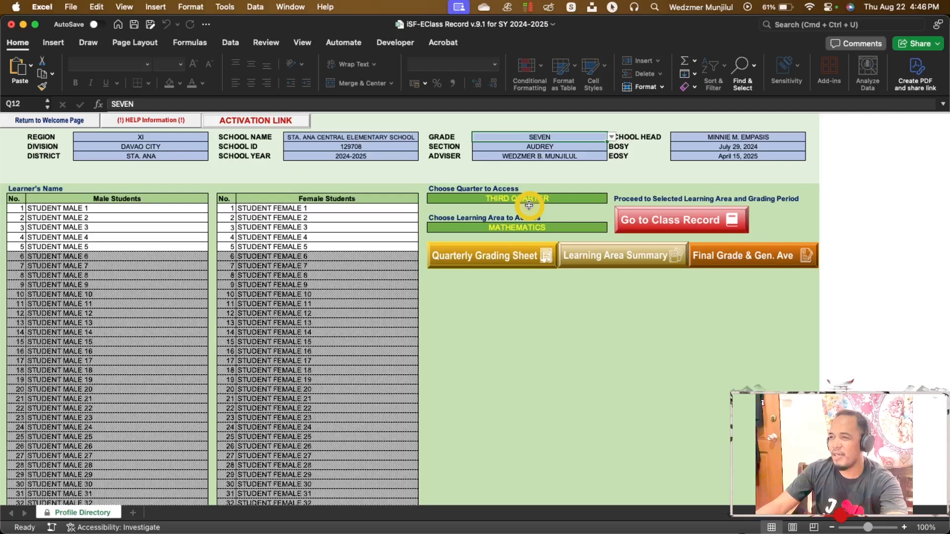
# - Choose SECOND QUARTER as the quarter to access and SCIENCE as the learning area
pyautogui.click(529, 200)
pyautogui.click(611, 199)
pyautogui.press('ctrl+super+space')
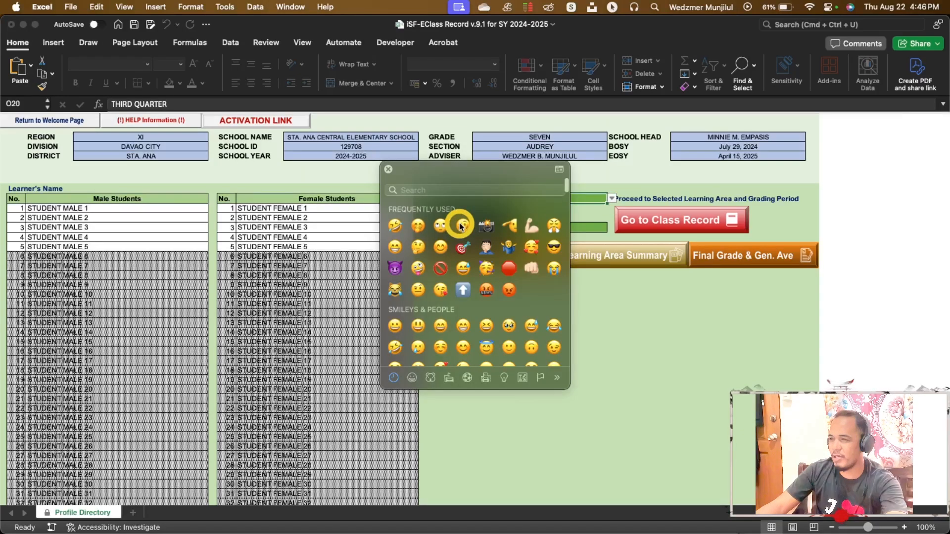
pyautogui.press('Escape')
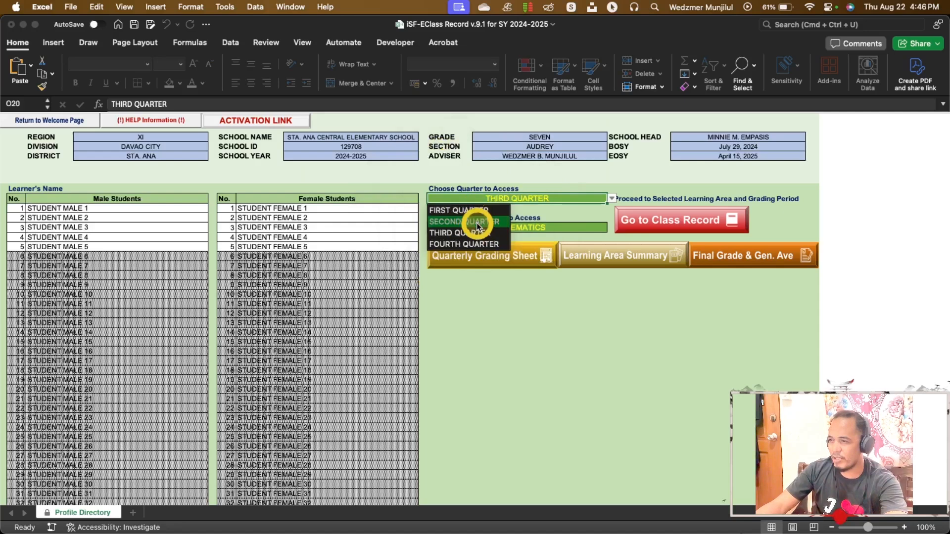
pyautogui.click(463, 221)
pyautogui.click(531, 227)
pyautogui.click(612, 228)
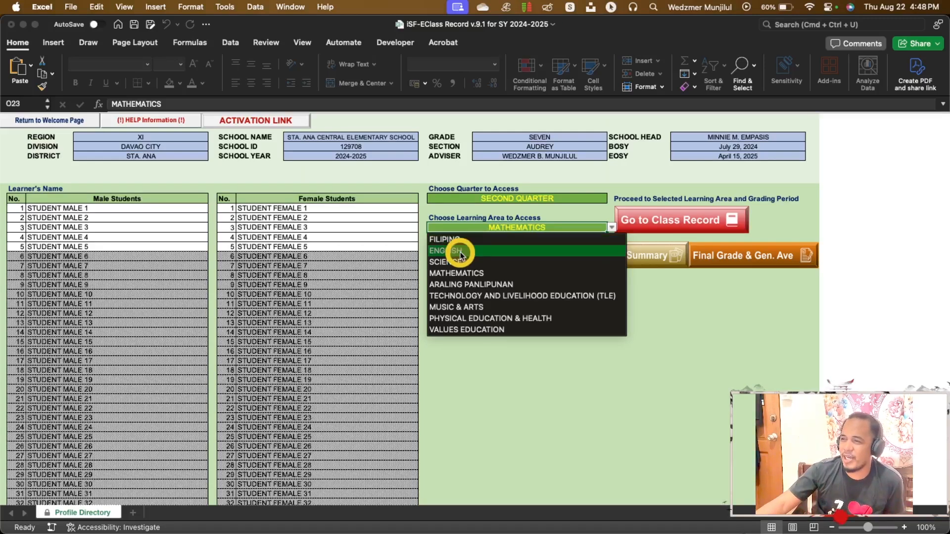
pyautogui.click(485, 261)
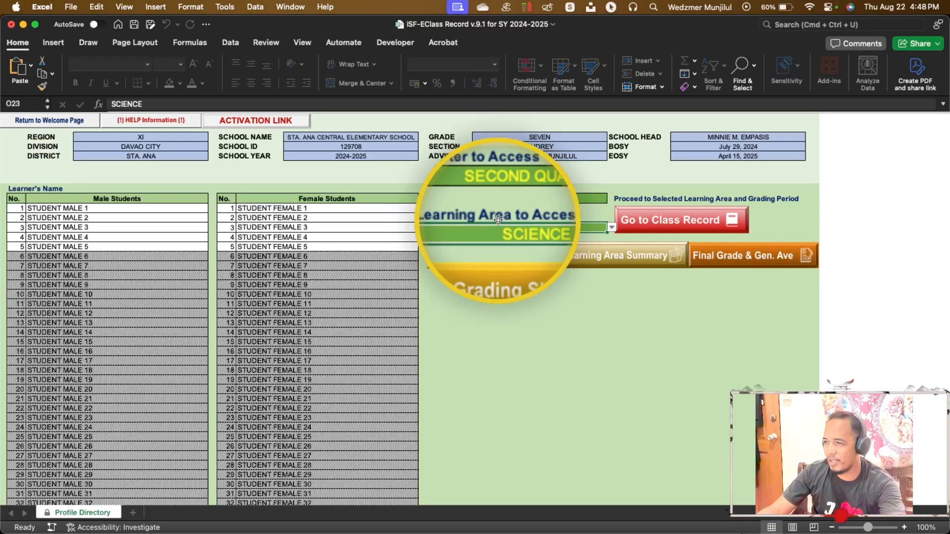
# - Open the class record for the selected quarter and learning area and look through its male and female learner rows
pyautogui.click(692, 222)
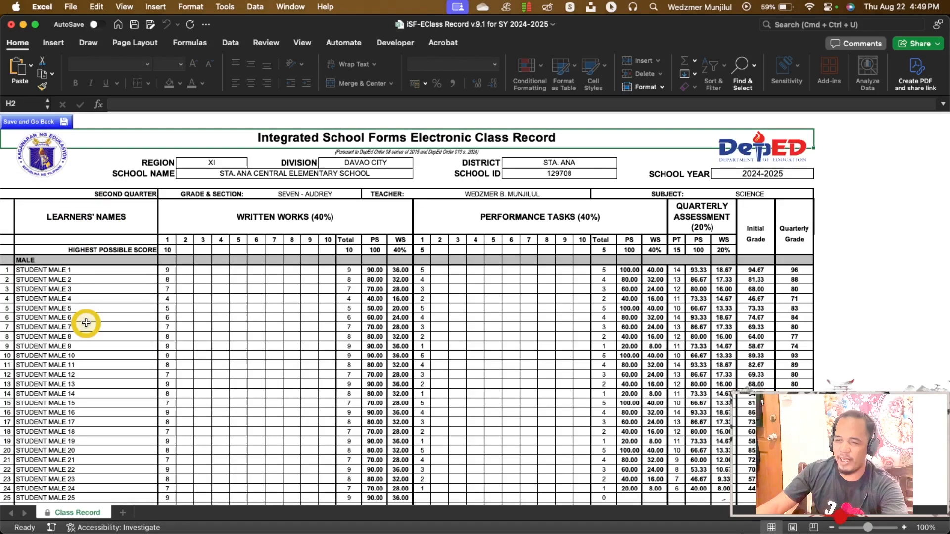
pyautogui.scroll(-15, 86, 323)
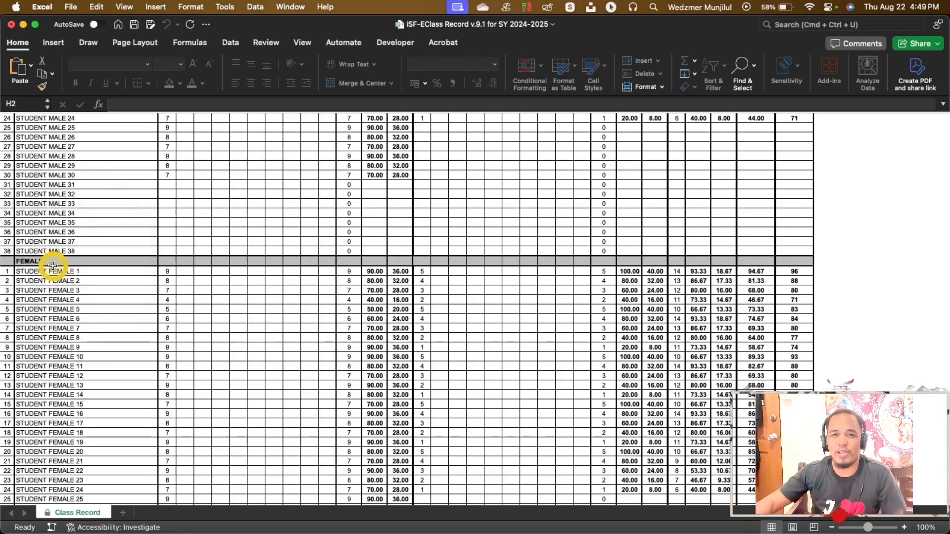
pyautogui.scroll(-10, 53, 267)
pyautogui.scroll(-5, 53, 267)
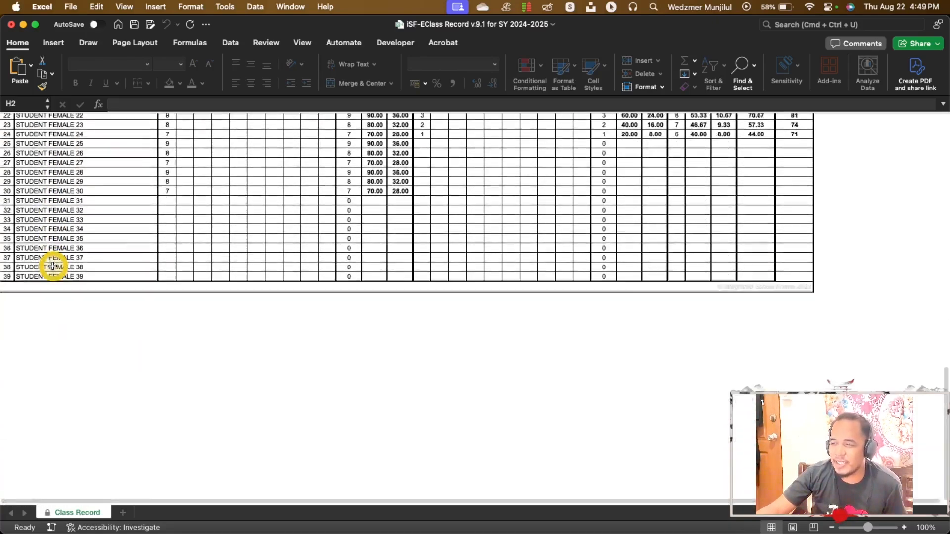
pyautogui.scroll(20, 53, 266)
pyautogui.scroll(3, 53, 266)
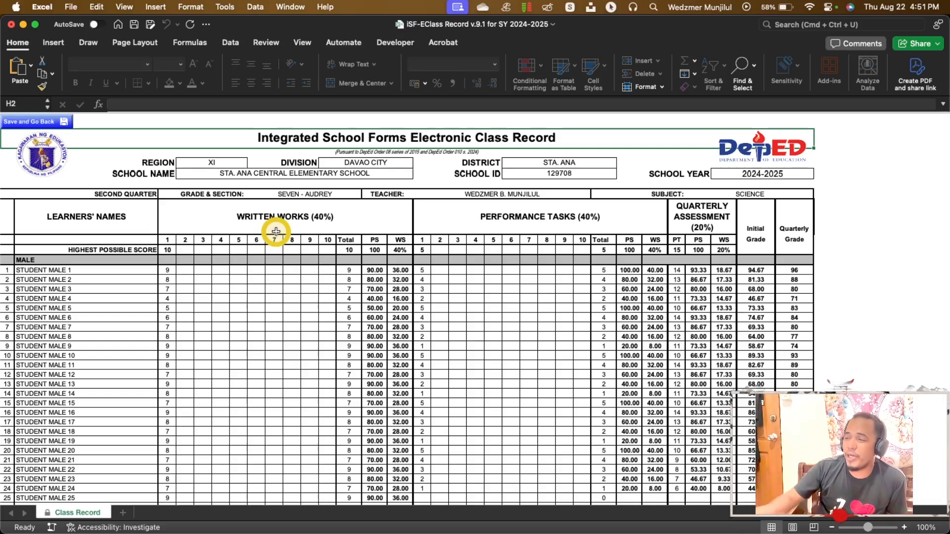
# - Enter quarterly grades 80, 82, 84, 89 and 90 for the first five male students, and save back to the directory
pyautogui.click(794, 269)
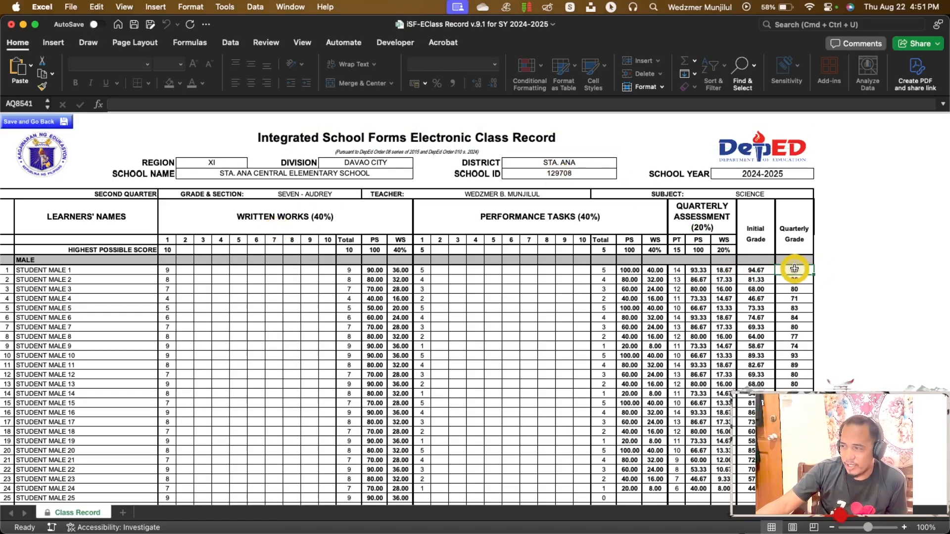
pyautogui.hotkey('ctrl', 'alt', 'm')
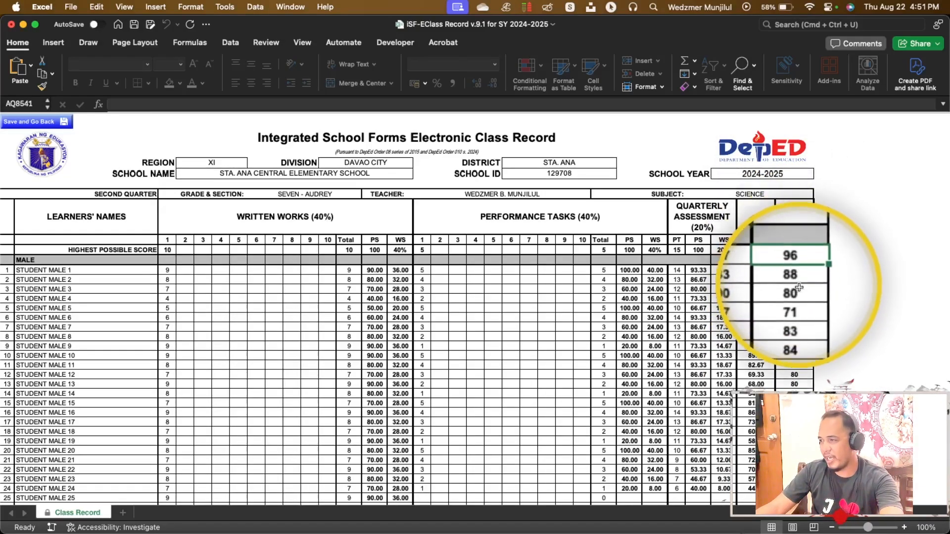
pyautogui.hotkey('ctrl', 'alt', 'm')
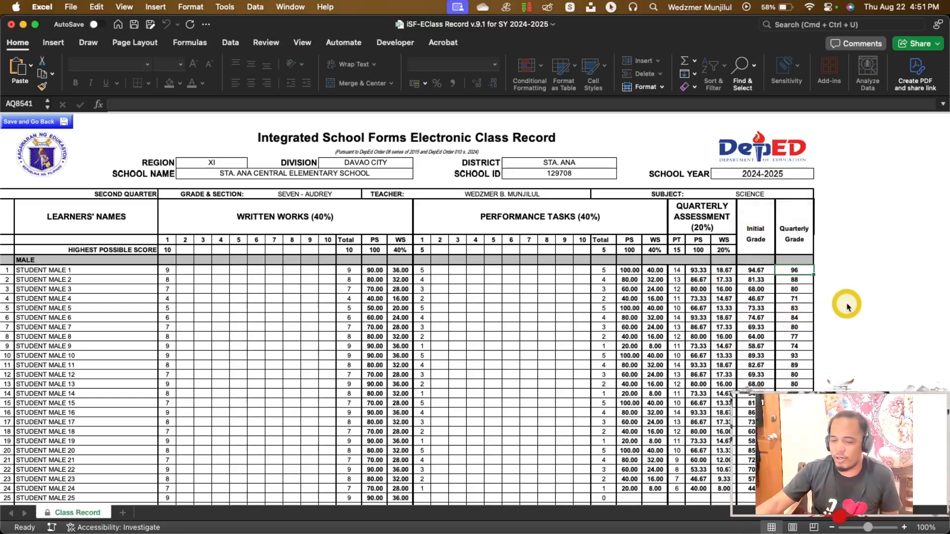
pyautogui.write('80')
pyautogui.press('Return')
pyautogui.write('82')
pyautogui.press('Return')
pyautogui.write('84')
pyautogui.press('Return')
pyautogui.write('89')
pyautogui.press('Return')
pyautogui.press('Return')
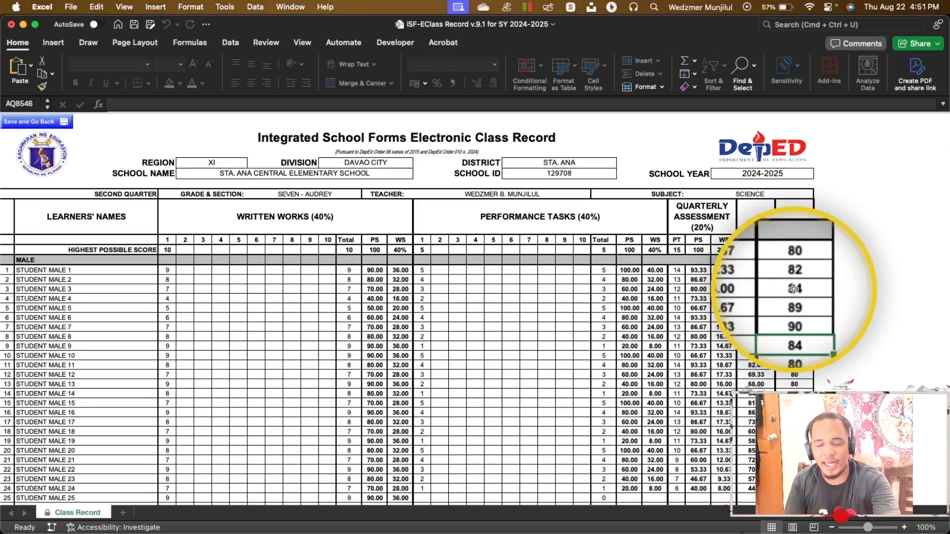
pyautogui.click(30, 128)
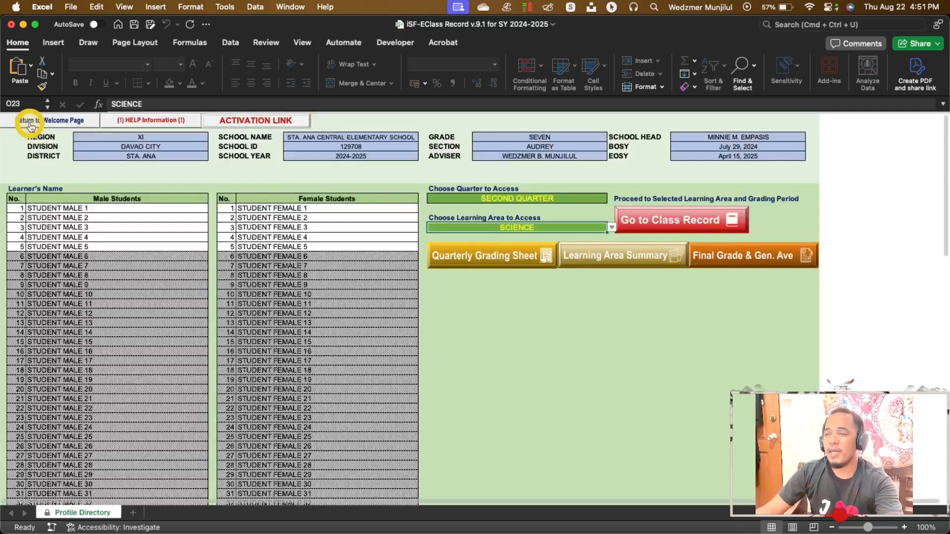
# - View the Quarterly Grading Sheet for the second quarter and return to the directory
pyautogui.click(487, 259)
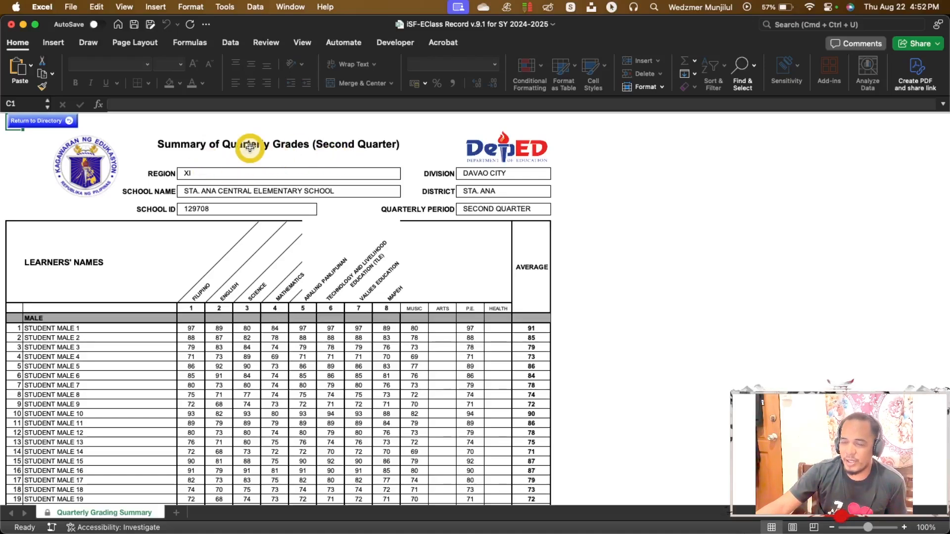
pyautogui.click(34, 121)
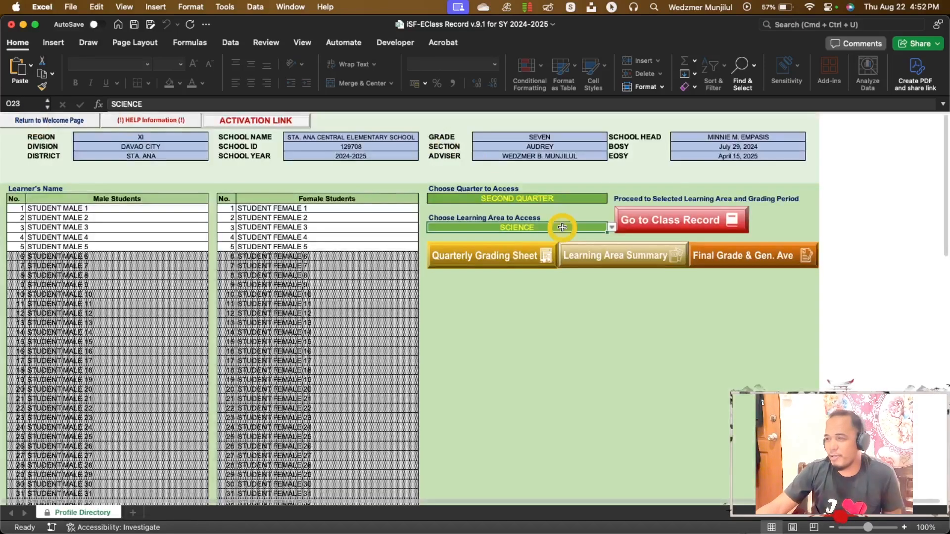
# - Show the SCIENCE grades in the Learning Area Summary and return to the directory
pyautogui.click(597, 257)
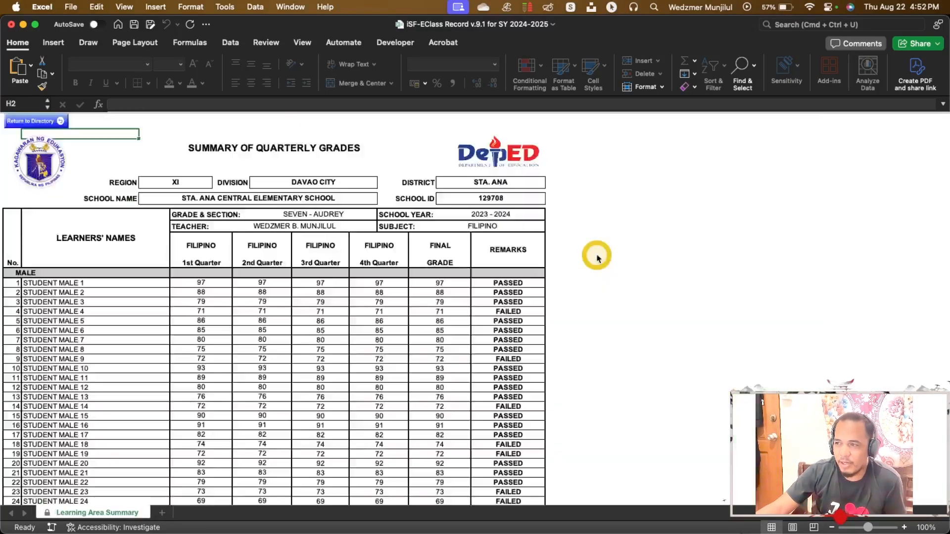
pyautogui.click(504, 225)
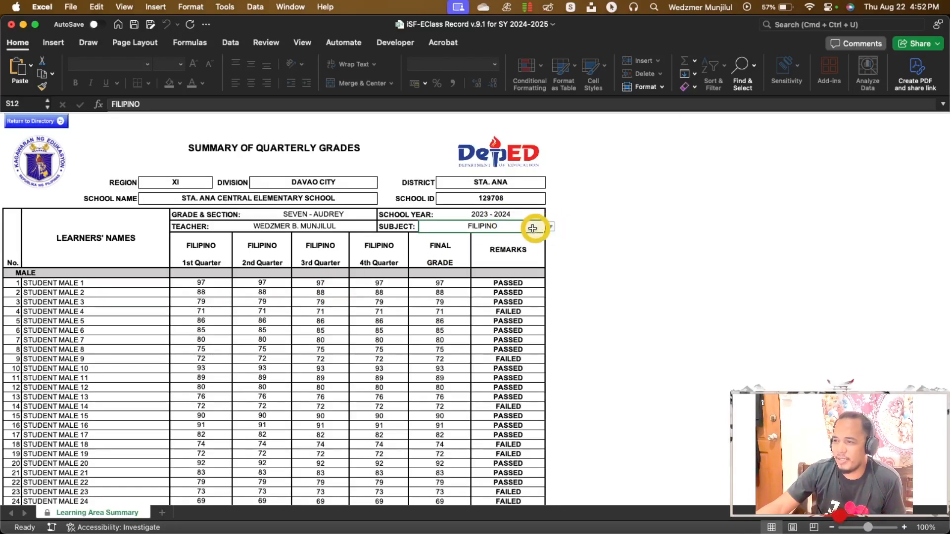
pyautogui.click(550, 228)
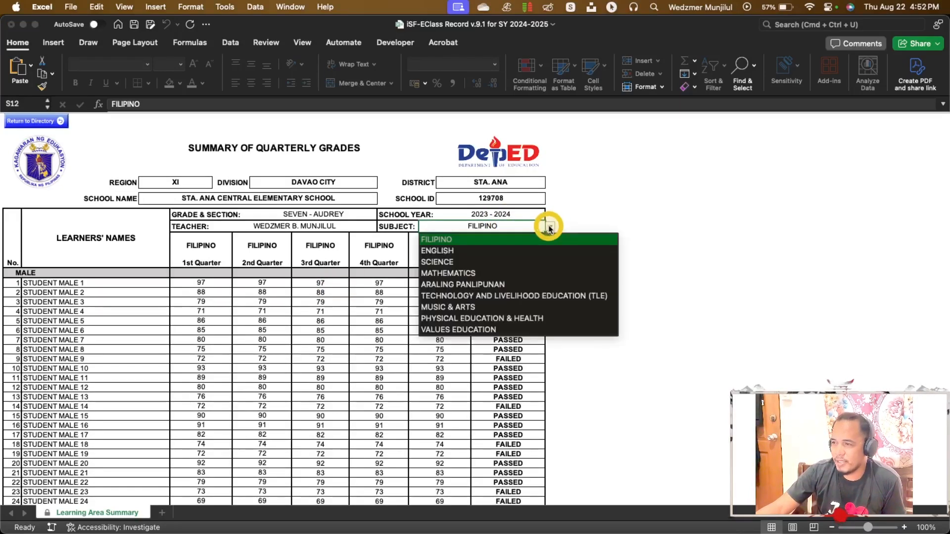
pyautogui.click(469, 262)
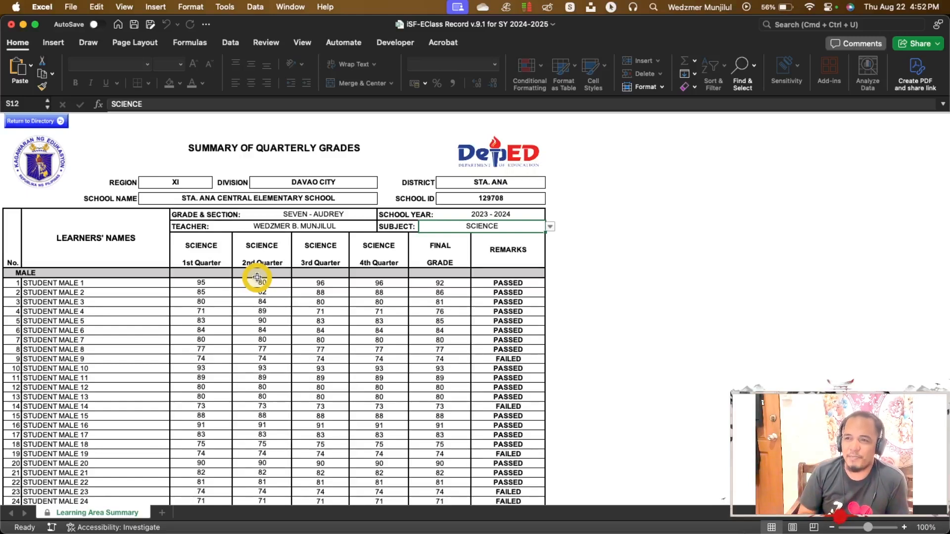
pyautogui.click(53, 123)
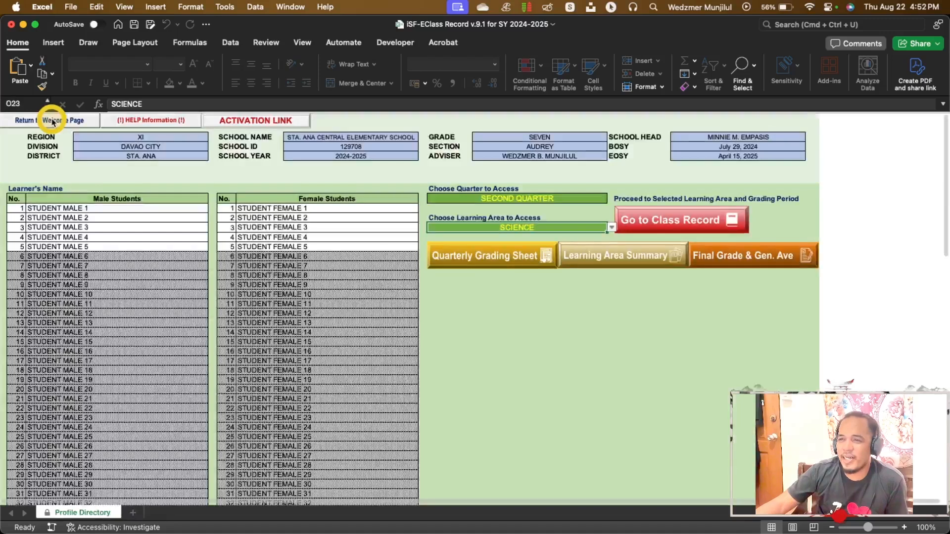
# - Review the Final Grades and General Average sheet and return to the directory
pyautogui.click(739, 265)
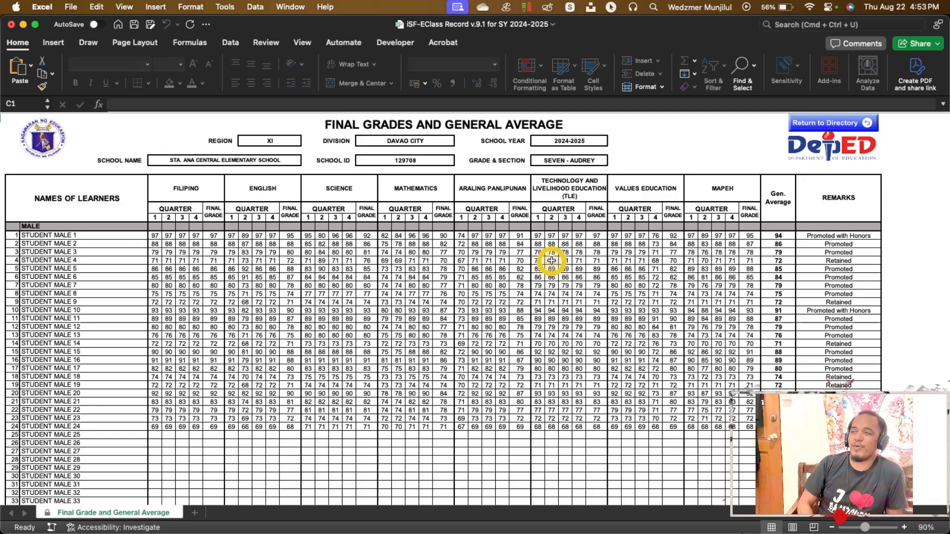
pyautogui.click(824, 123)
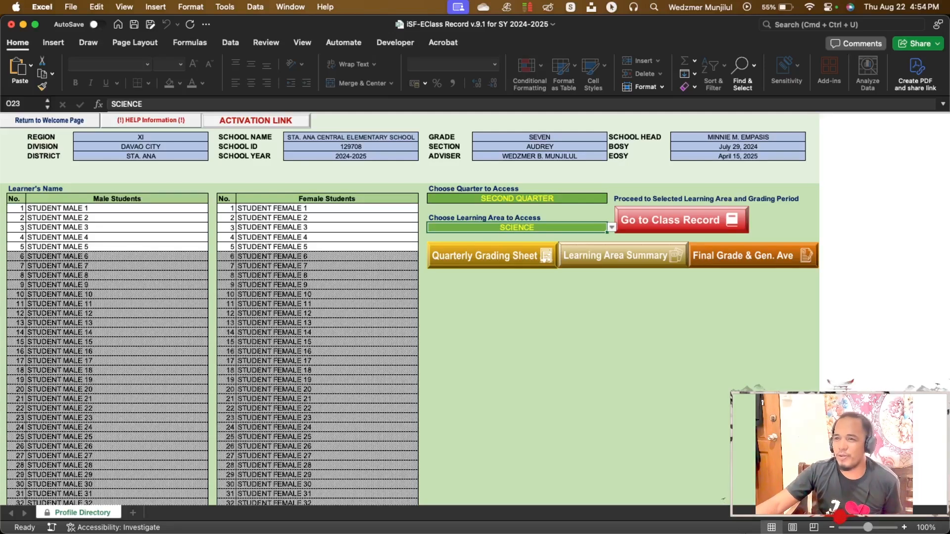
# - Close the v.9.1 workbook without saving and open the Profile Directory of SirWedzSubscribers-EClass Record v.9.2 PLUS for SY 2024-2025.xlsb with macros enabled
pyautogui.click(11, 24)
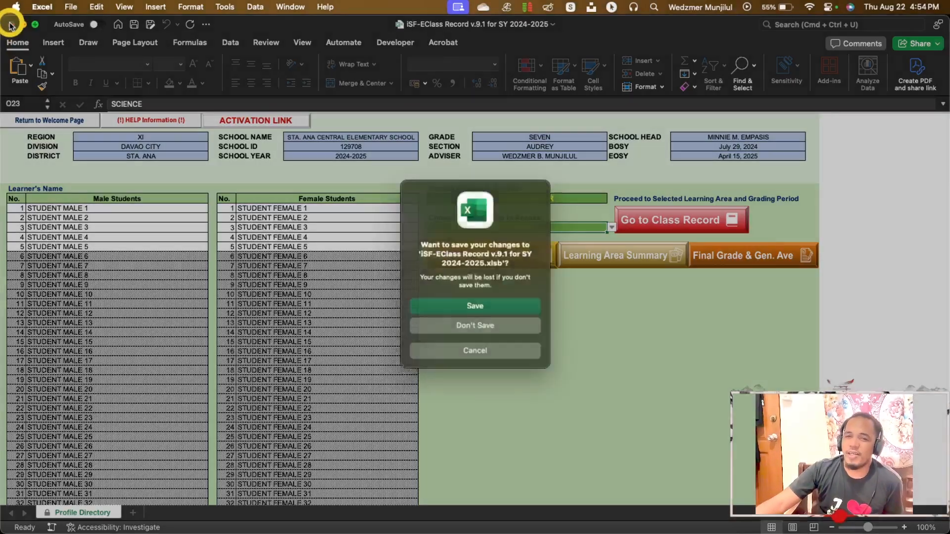
pyautogui.click(462, 330)
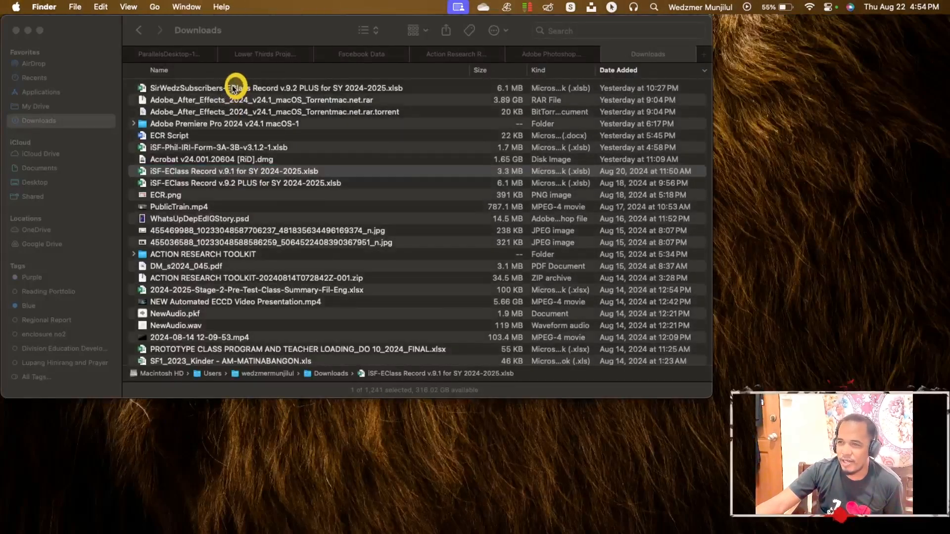
pyautogui.click(233, 89)
pyautogui.doubleClick(233, 89)
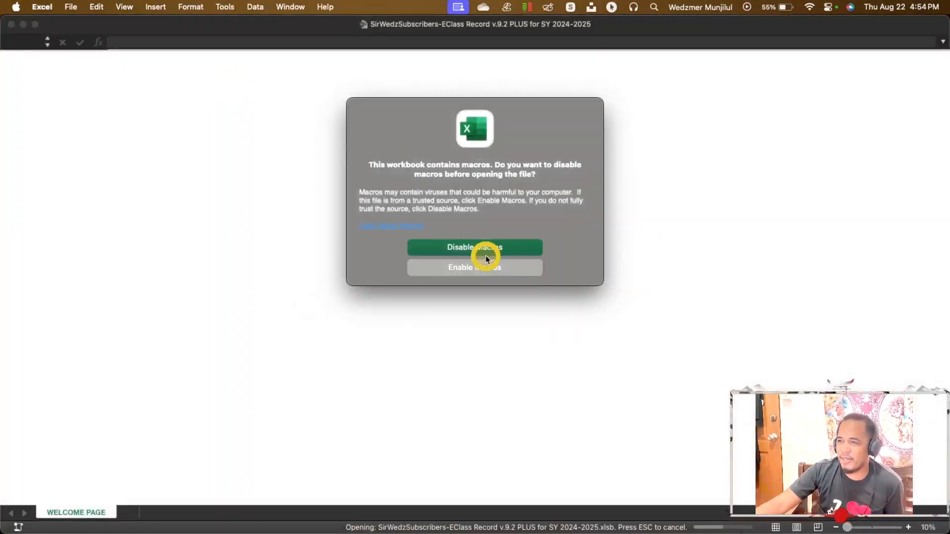
pyautogui.click(486, 270)
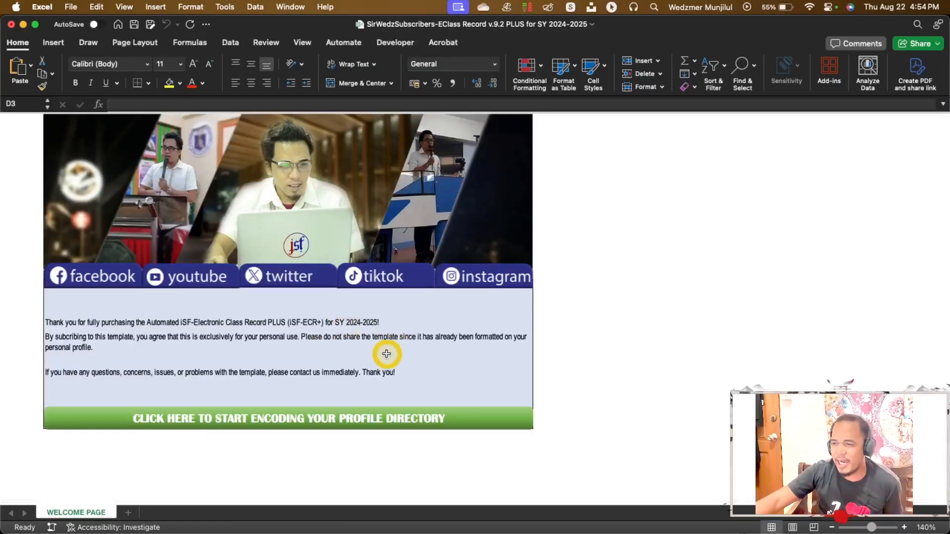
pyautogui.click(303, 424)
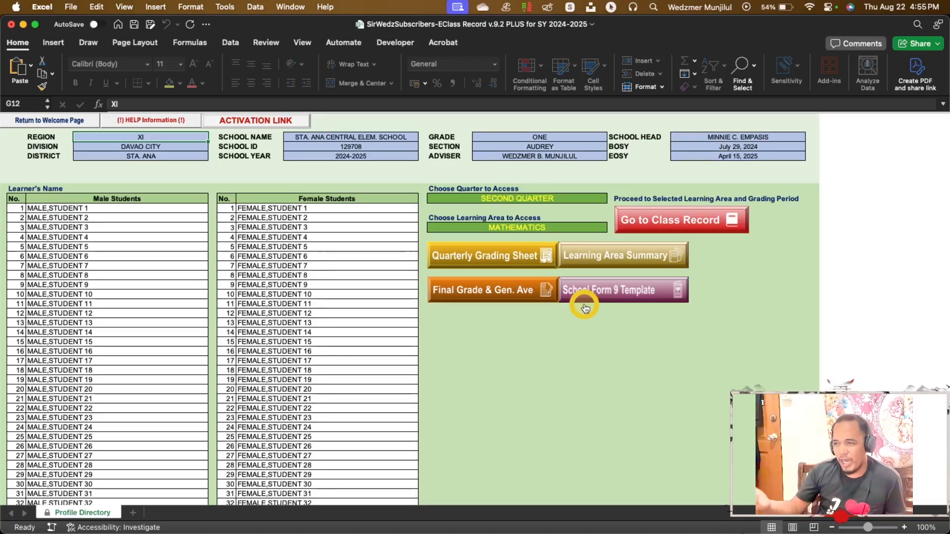
# - Examine the learner data profiles in the School Form 9 template and return to the directory
pyautogui.click(603, 292)
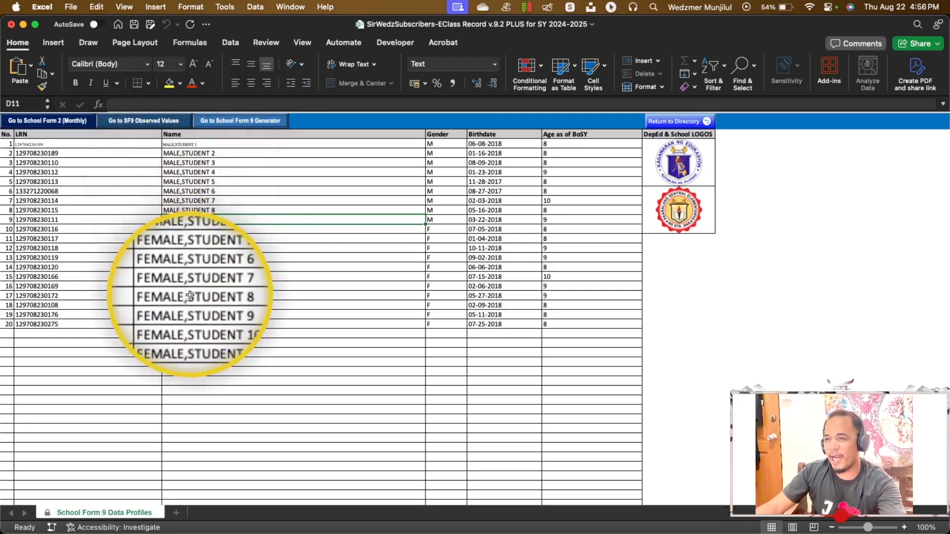
pyautogui.click(663, 121)
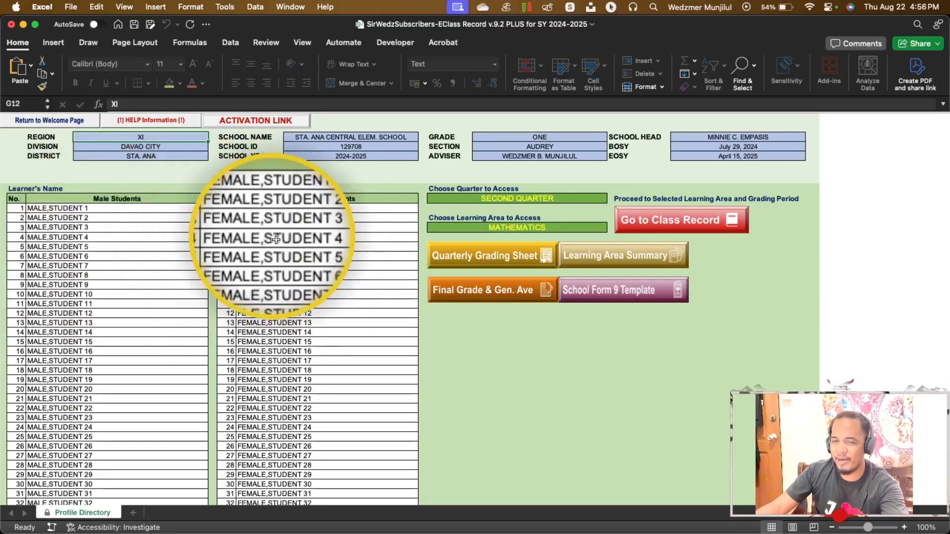
pyautogui.click(614, 290)
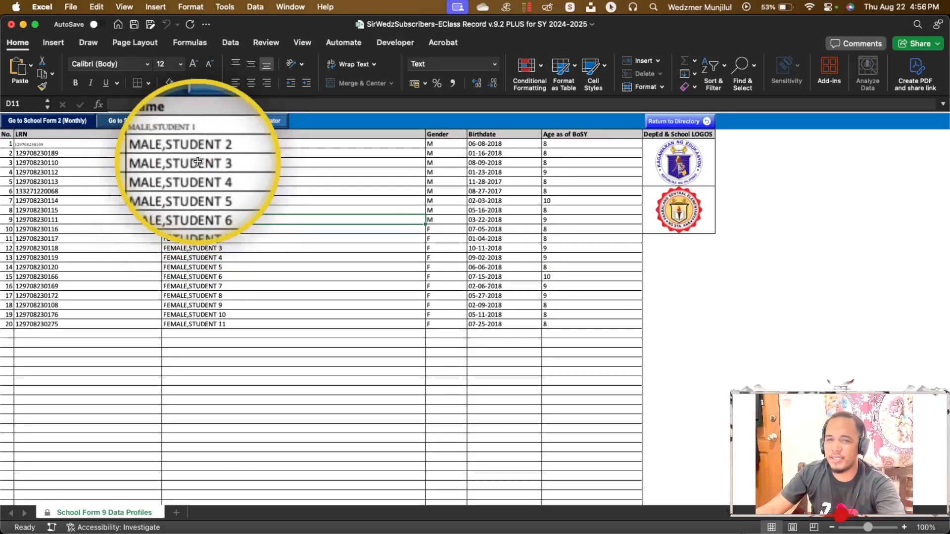
pyautogui.click(661, 123)
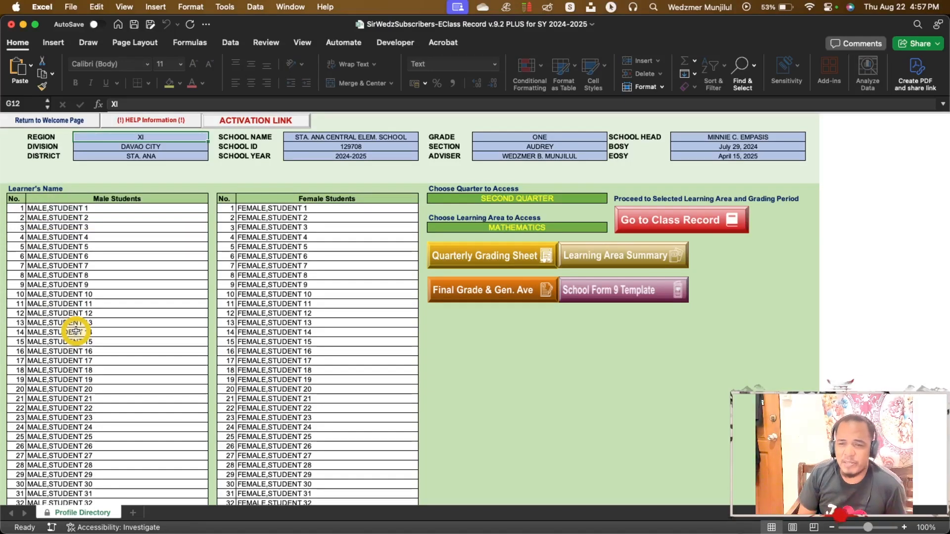
# - Check how far the male and female learner lists extend in the PLUS Profile Directory
pyautogui.scroll(-20, 75, 331)
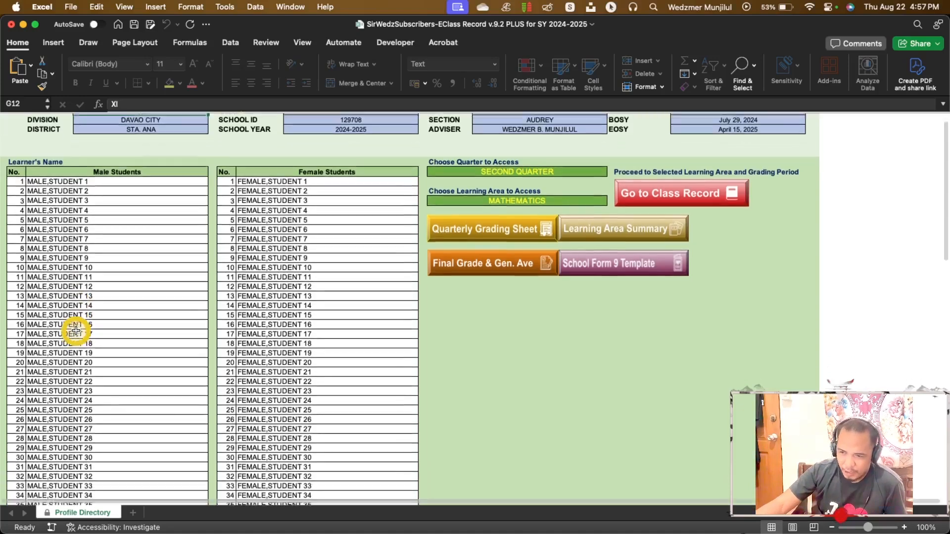
pyautogui.scroll(-15, 76, 330)
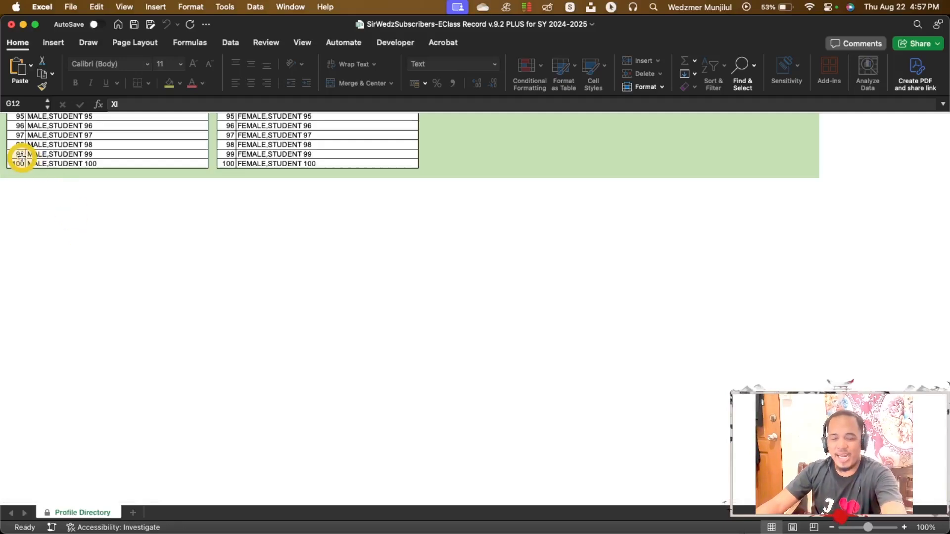
# - Open the School Form 9 template from the Profile Directory
pyautogui.press('ctrl')
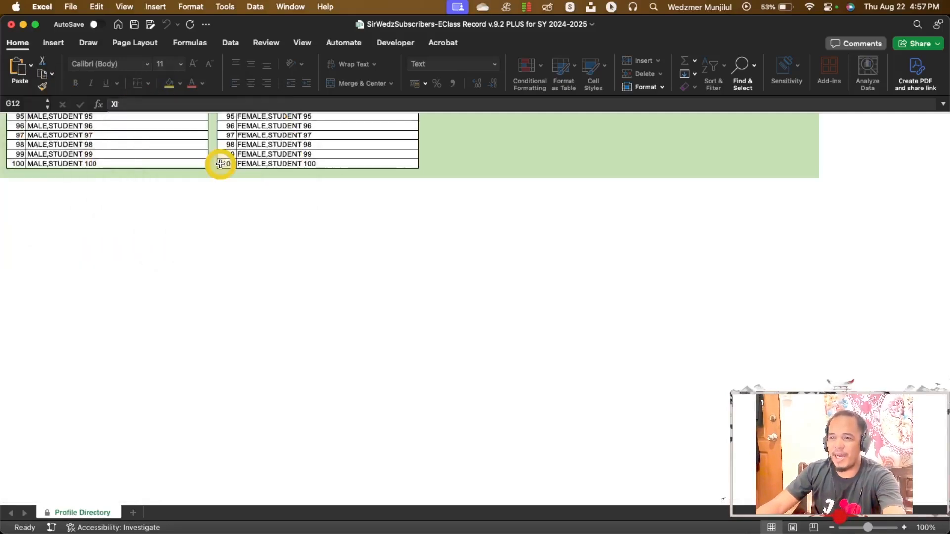
pyautogui.scroll(15, 220, 163)
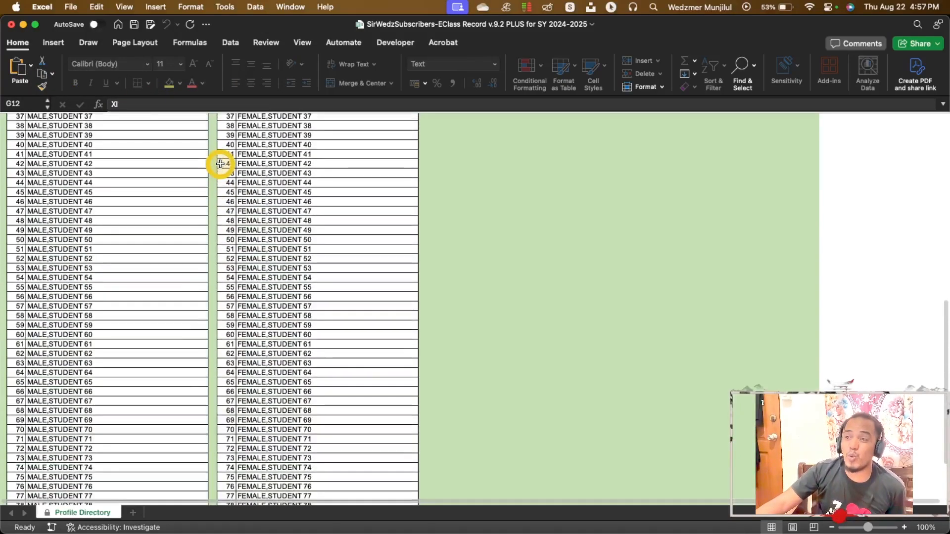
pyautogui.scroll(7, 220, 164)
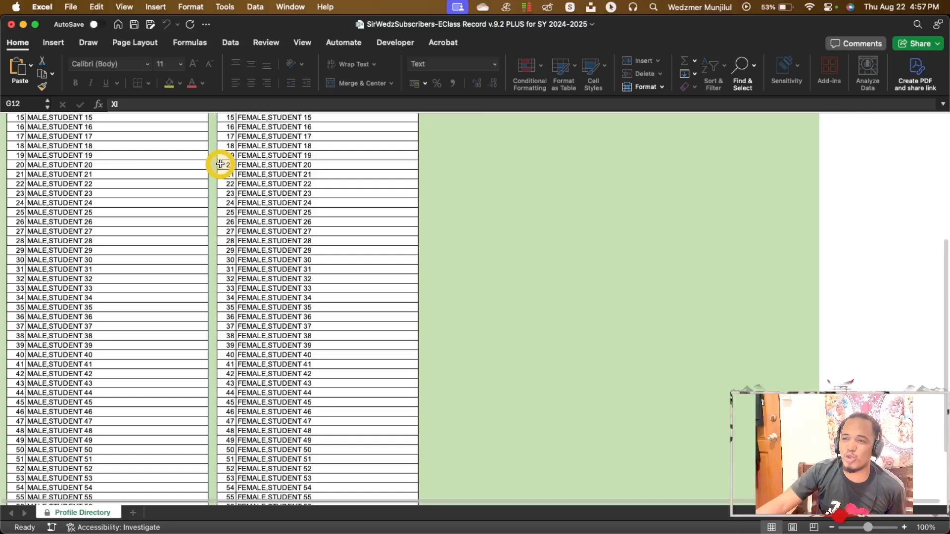
pyautogui.scroll(6, 220, 164)
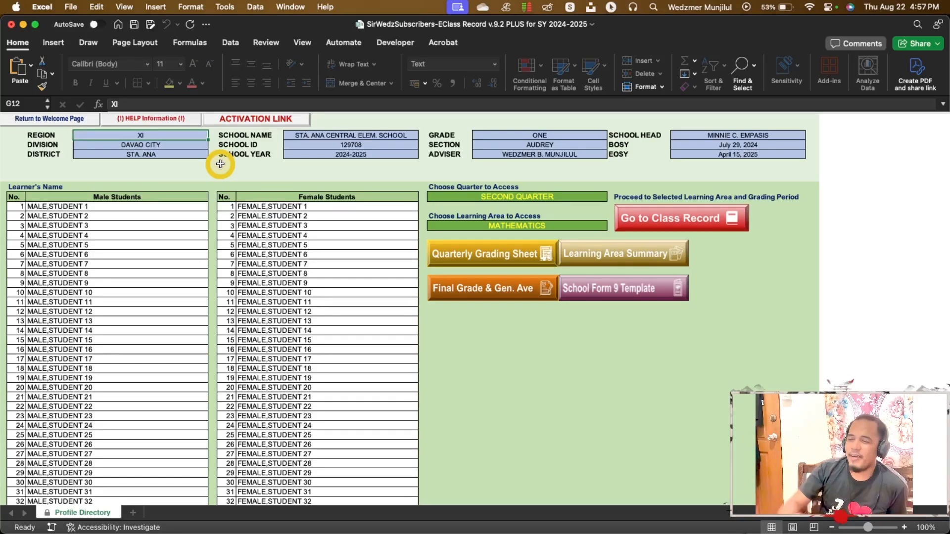
pyautogui.click(619, 286)
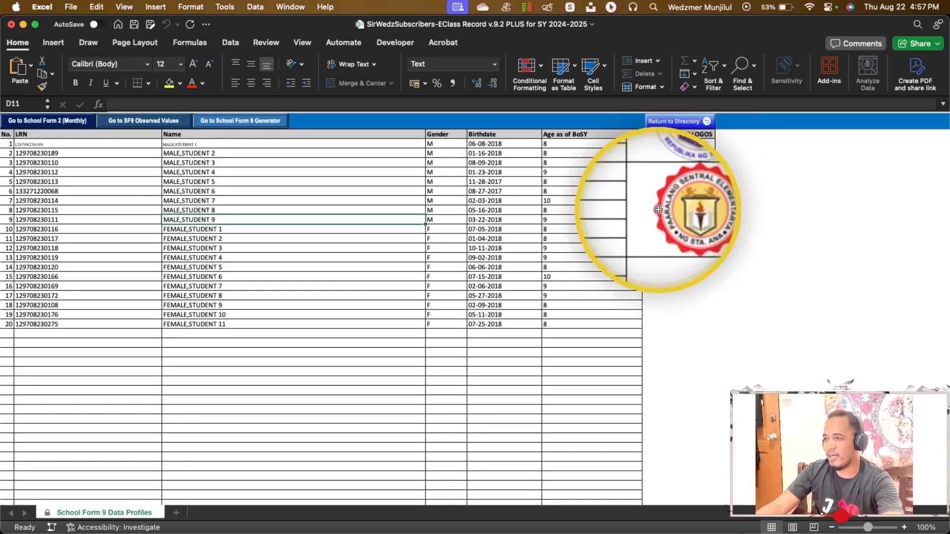
# - Examine the options for placing a picture inside the school logo cell of the School Form 9 data profiles
pyautogui.click(698, 207)
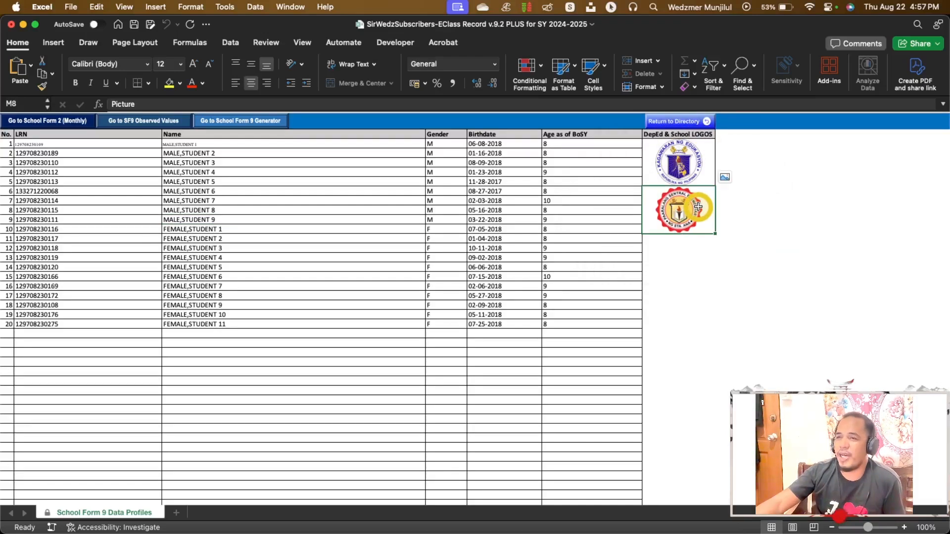
pyautogui.click(58, 45)
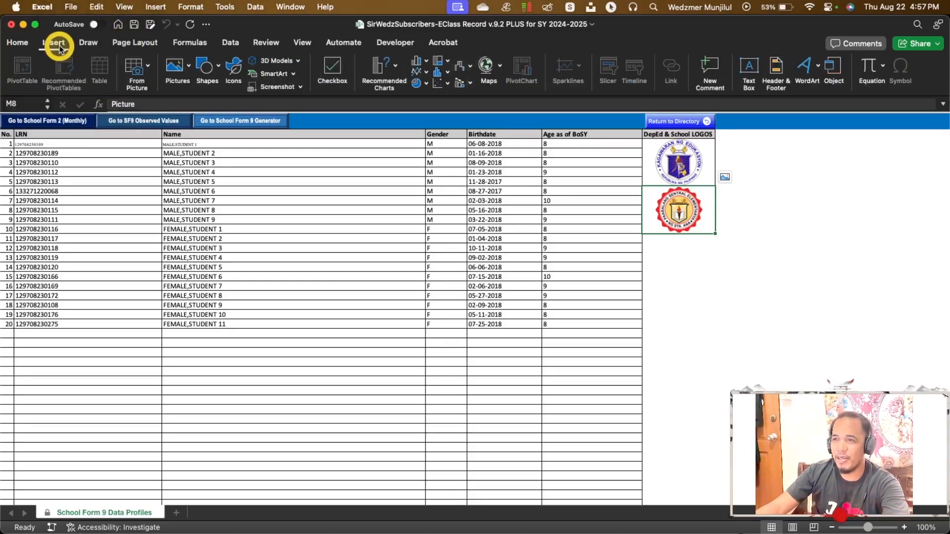
pyautogui.click(188, 66)
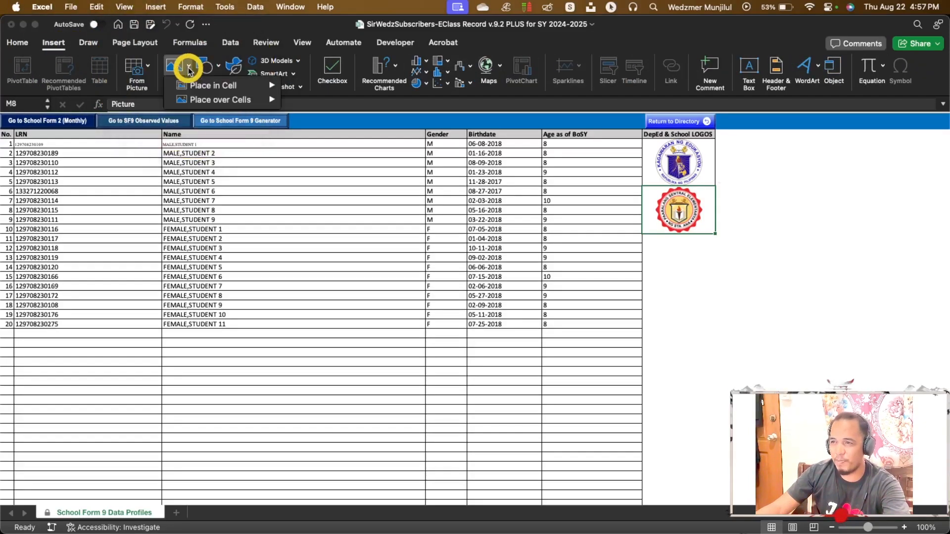
pyautogui.moveTo(210, 86)
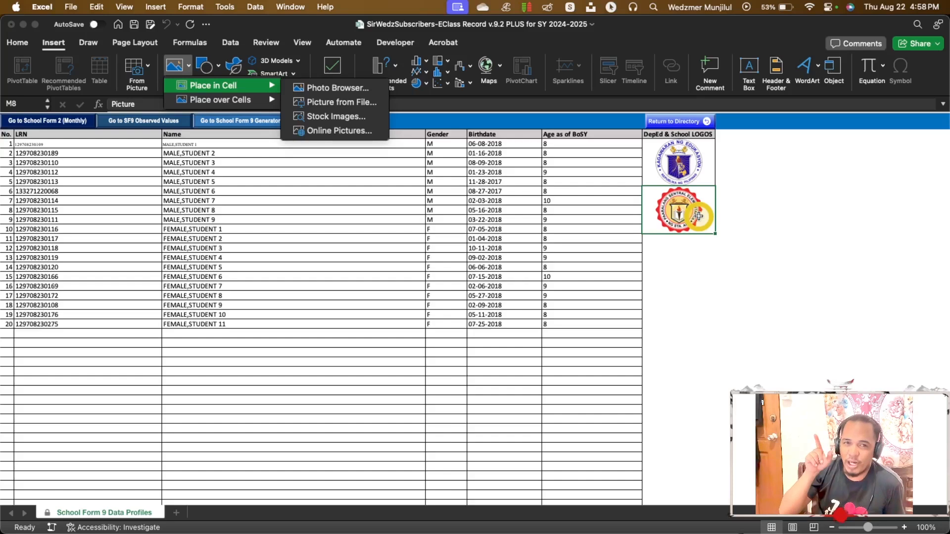
pyautogui.click(671, 223)
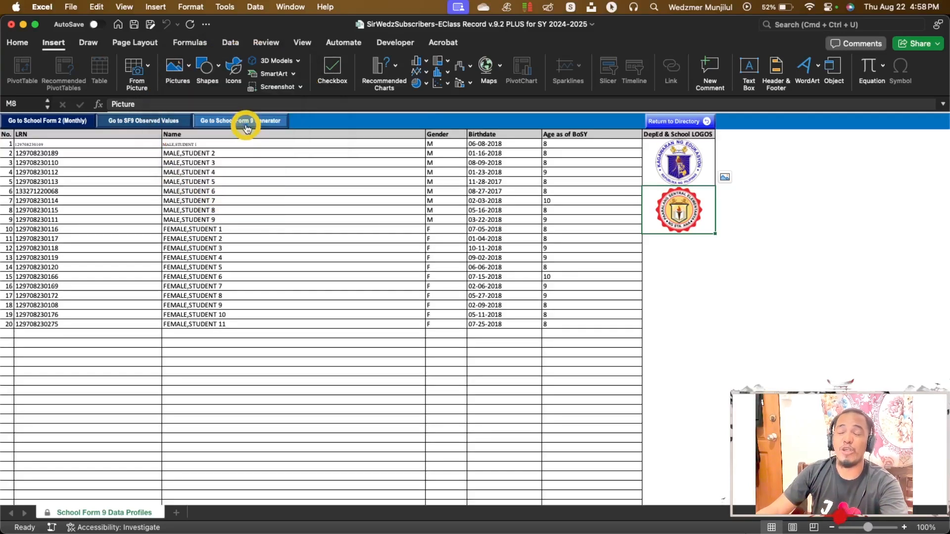
pyautogui.press('ctrl+super+space')
pyautogui.click(273, 199)
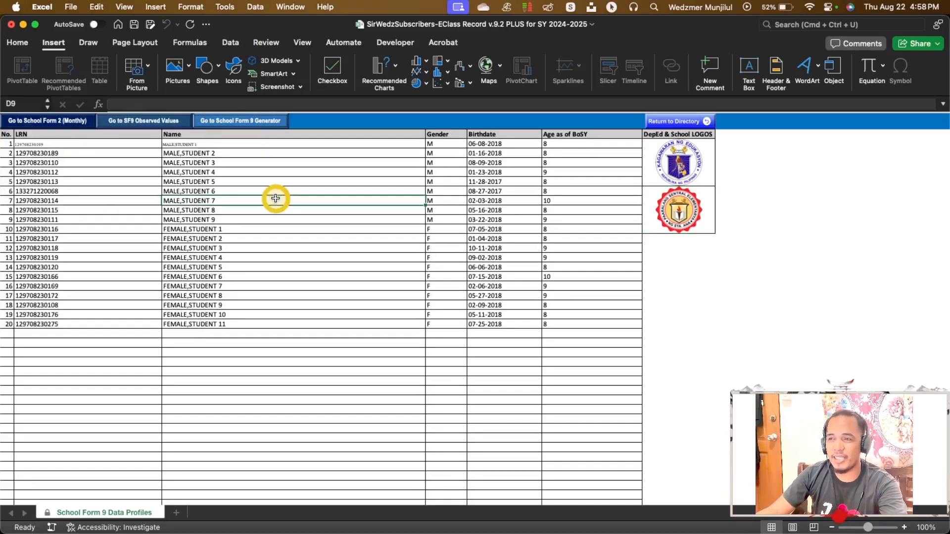
# - Open School Form 2 (Monthly) and check the number of school days for each month from July to November
pyautogui.click(44, 122)
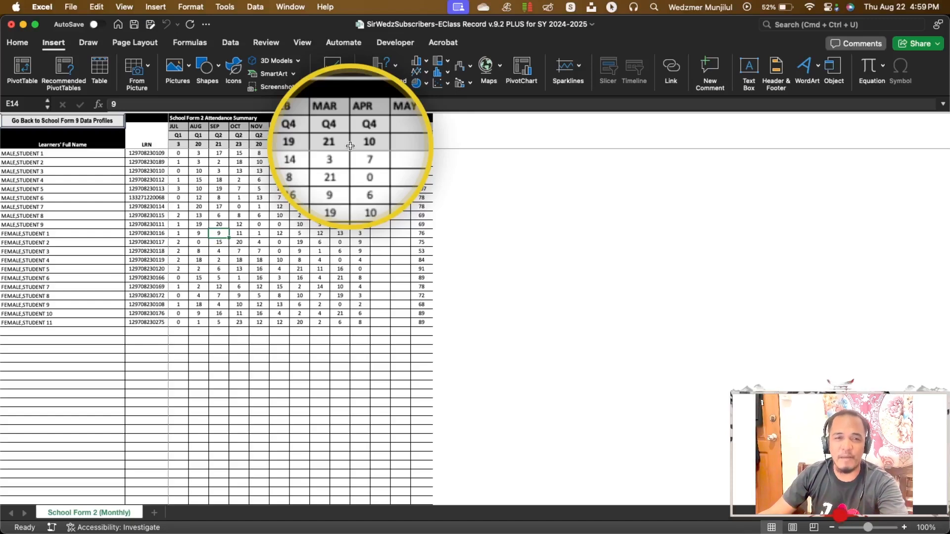
pyautogui.click(178, 144)
pyautogui.click(197, 144)
pyautogui.click(218, 144)
pyautogui.click(239, 144)
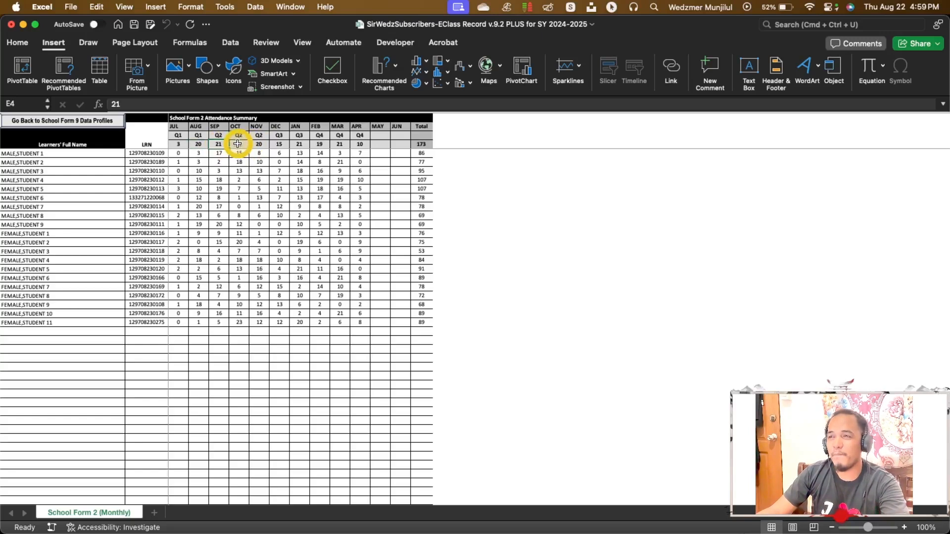
pyautogui.click(258, 144)
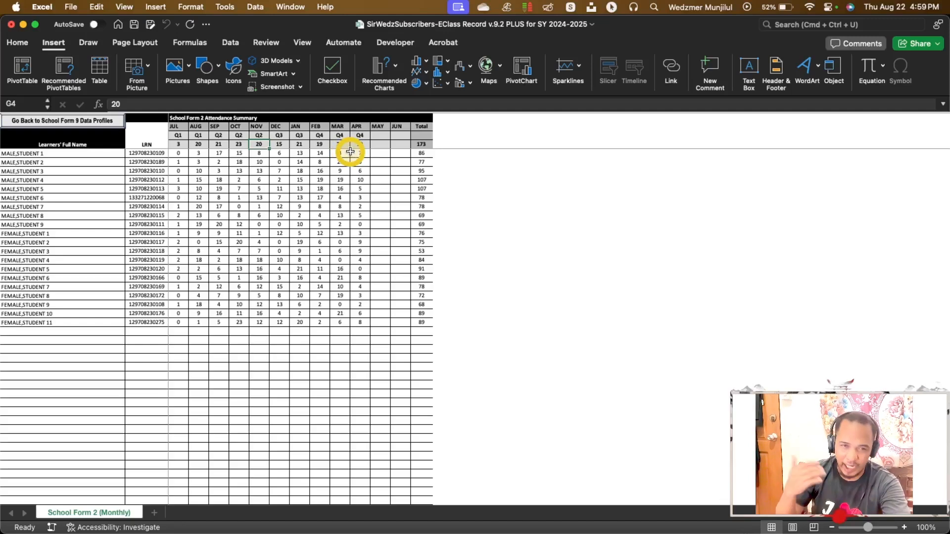
# - Review all learners' monthly attendance entries from July to April and return to the School Form 9 data profiles
pyautogui.click(178, 153)
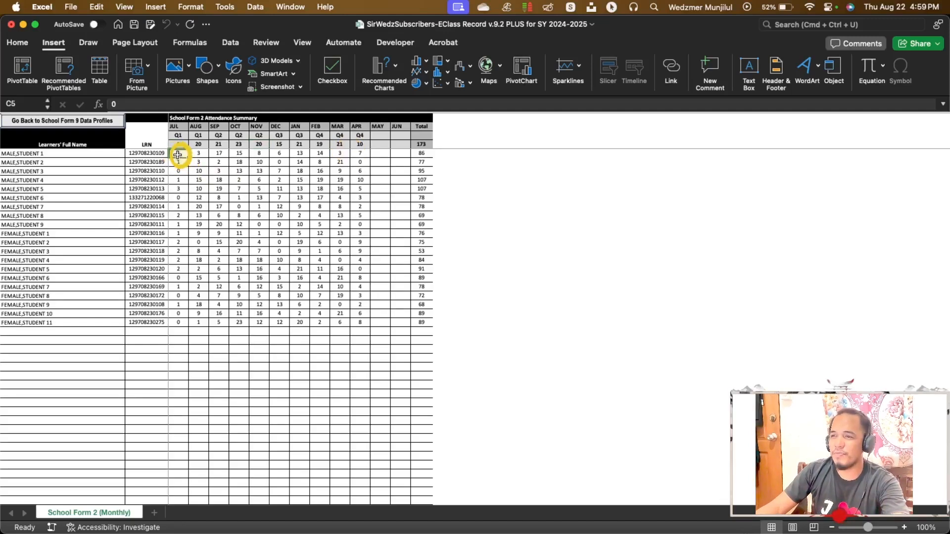
pyautogui.keyDown('shift'); pyautogui.click(360, 322); pyautogui.keyUp('shift')
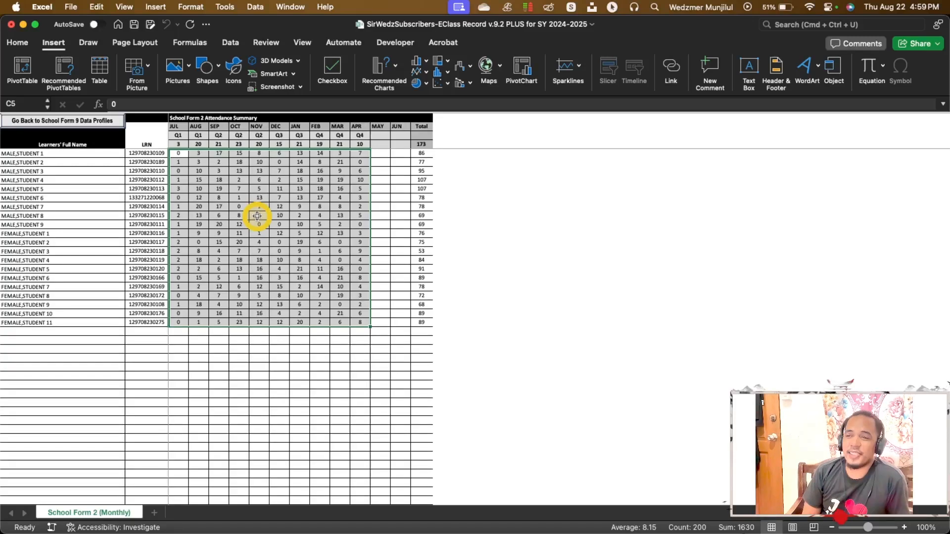
pyautogui.click(198, 205)
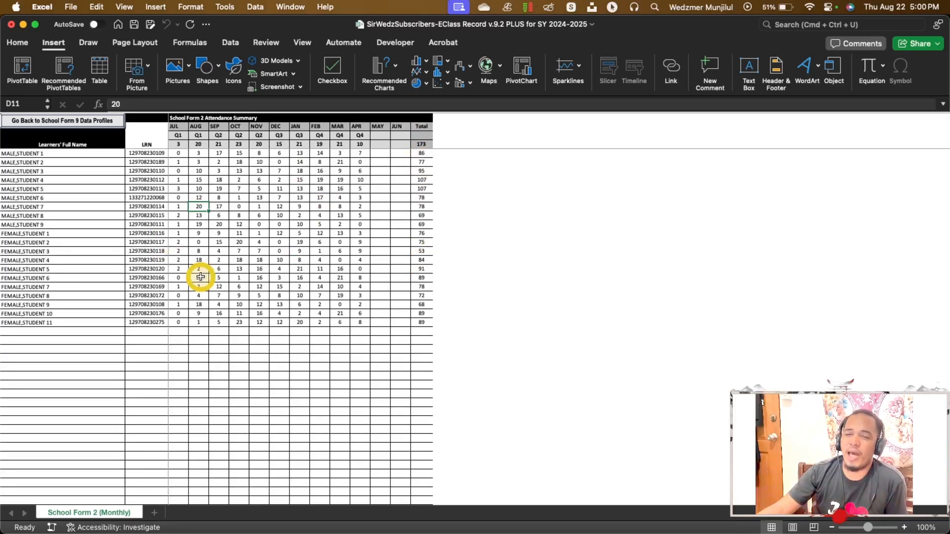
pyautogui.click(51, 124)
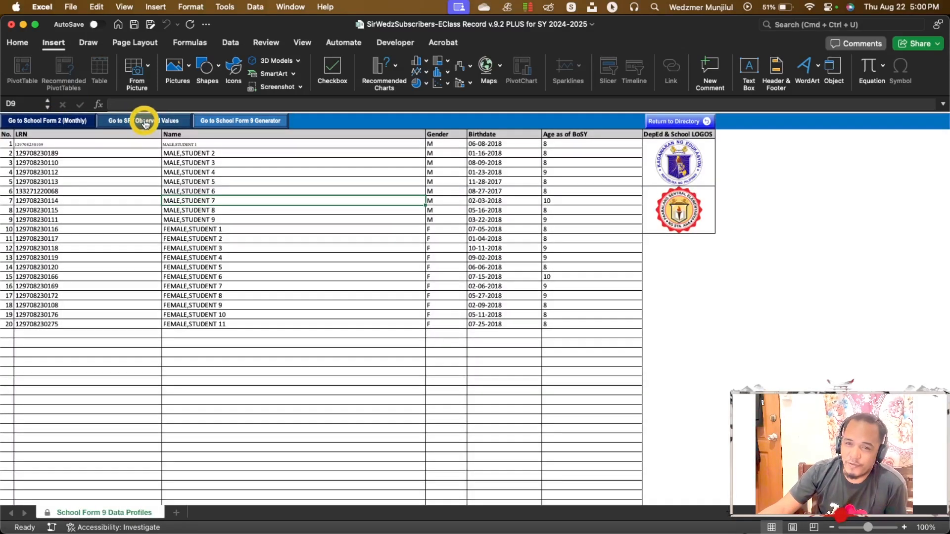
# - Open the SF9 Observed Values and rate Male Student 4 as RO for adherence to ethical principles in Quarter 1
pyautogui.click(145, 123)
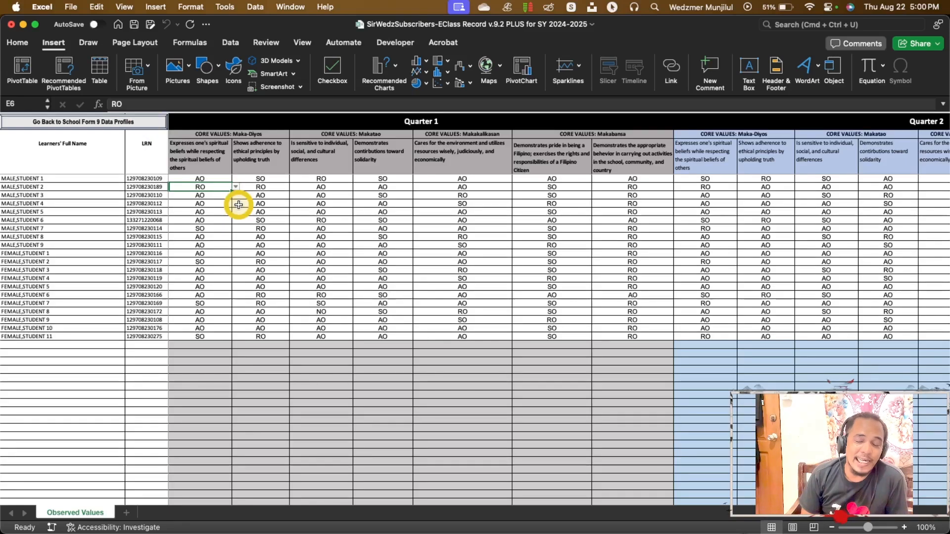
pyautogui.click(242, 205)
pyautogui.click(294, 205)
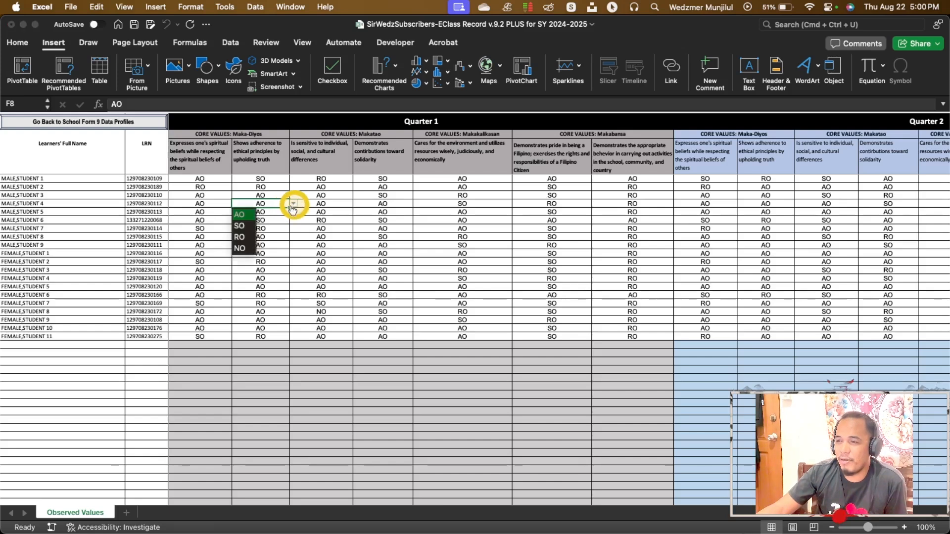
pyautogui.click(246, 235)
# - Set the Quarter 1 Makatao ratings to SO for Male Student 3's sensitivity to differences and NO for Female Student 2's contributions toward solidarity
pyautogui.click(349, 195)
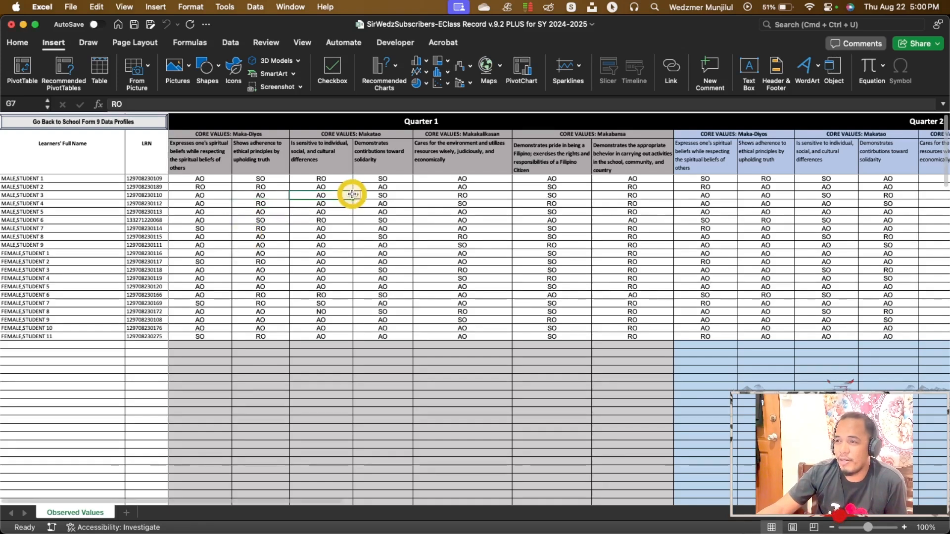
pyautogui.click(356, 195)
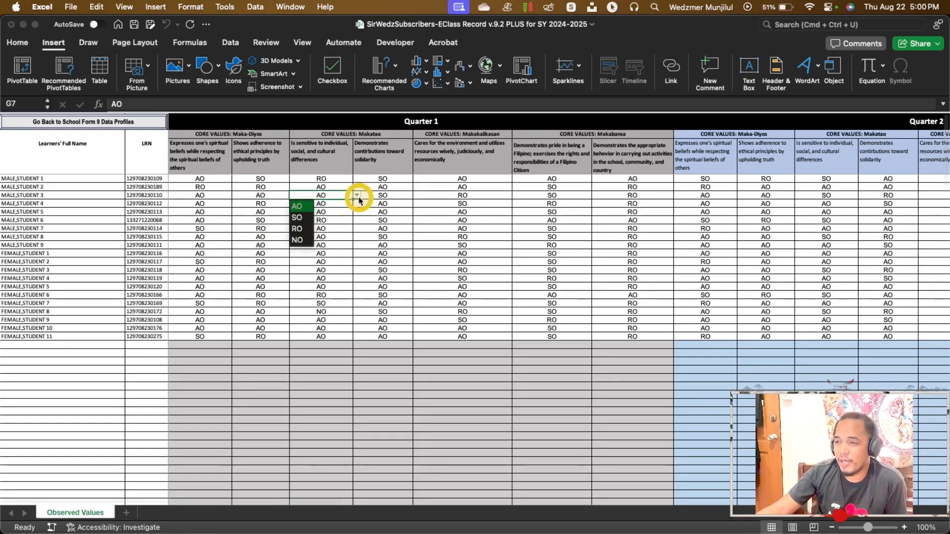
pyautogui.click(301, 219)
pyautogui.click(391, 262)
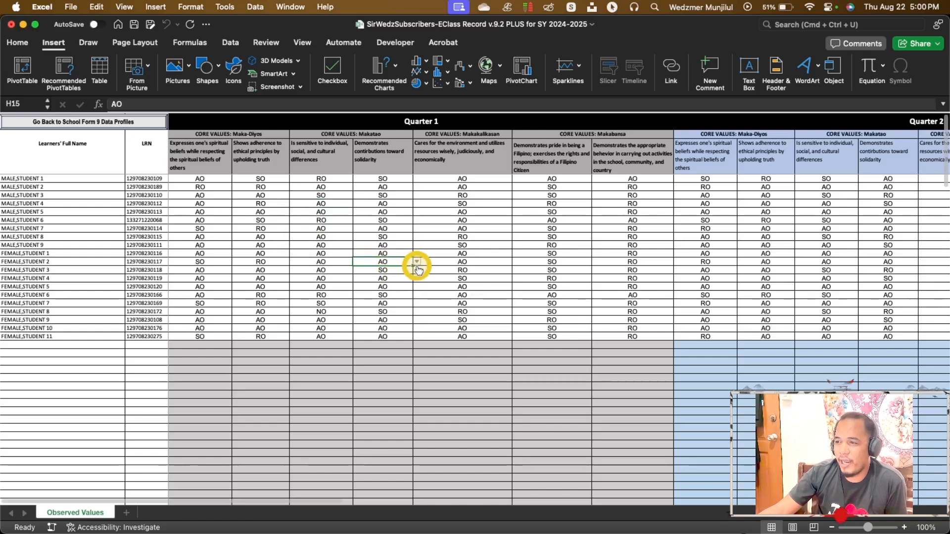
pyautogui.click(414, 265)
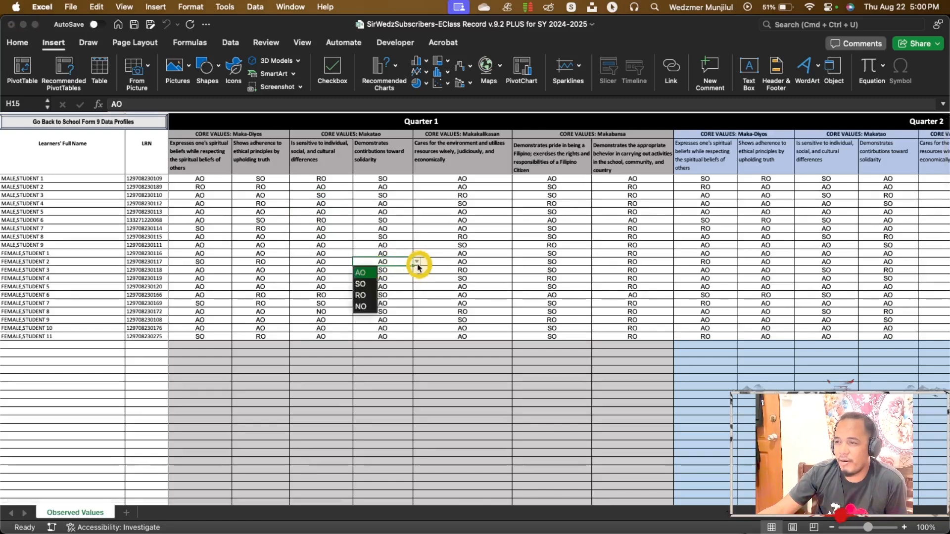
pyautogui.click(362, 306)
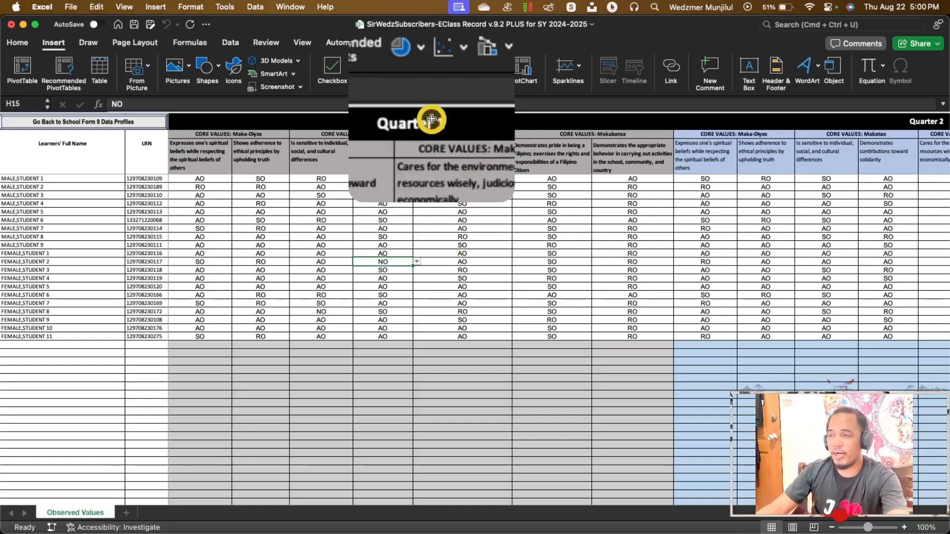
# - Examine the observed core values ratings across Quarters 2 to 4 and return to the School Form 9 data profiles
pyautogui.hscroll(15, 534, 152)
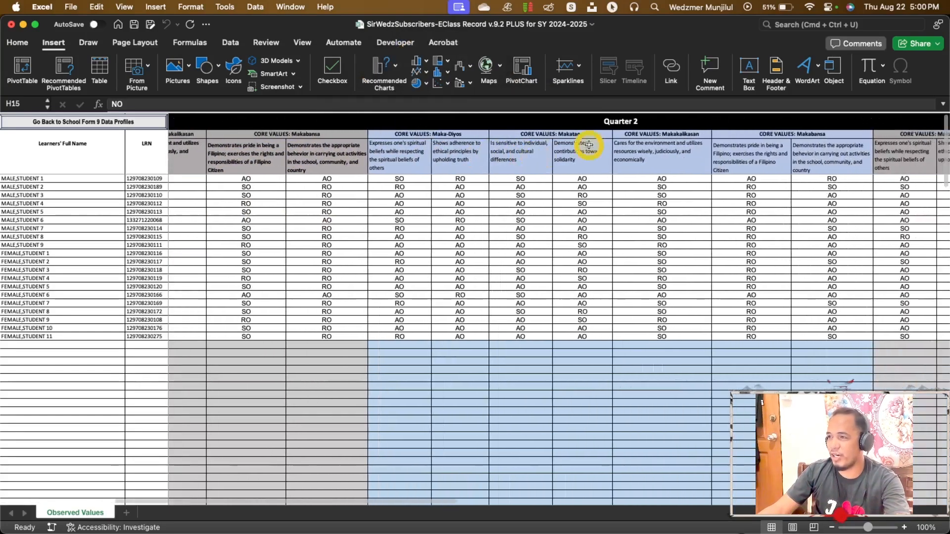
pyautogui.hscroll(10, 615, 132)
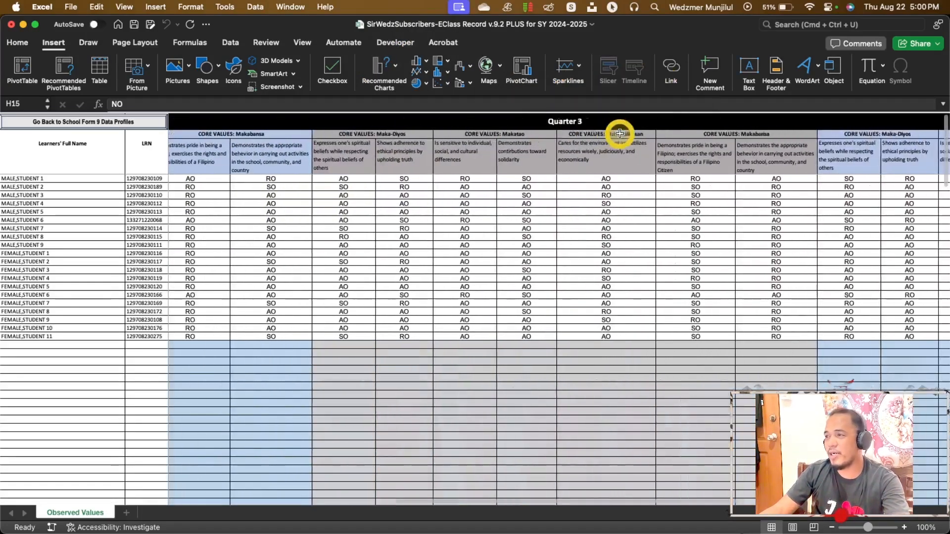
pyautogui.hscroll(10, 574, 130)
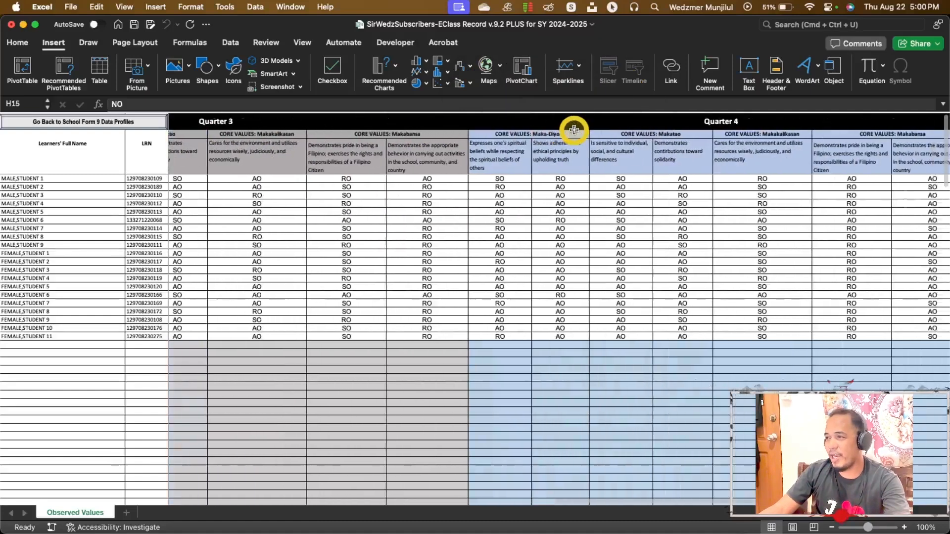
pyautogui.hscroll(-5, 511, 241)
pyautogui.hscroll(-15, 511, 241)
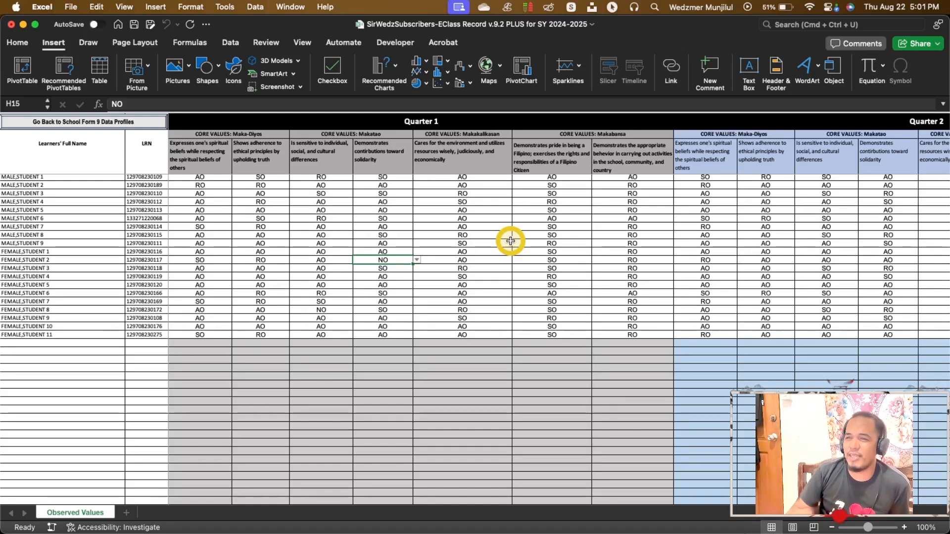
pyautogui.click(117, 127)
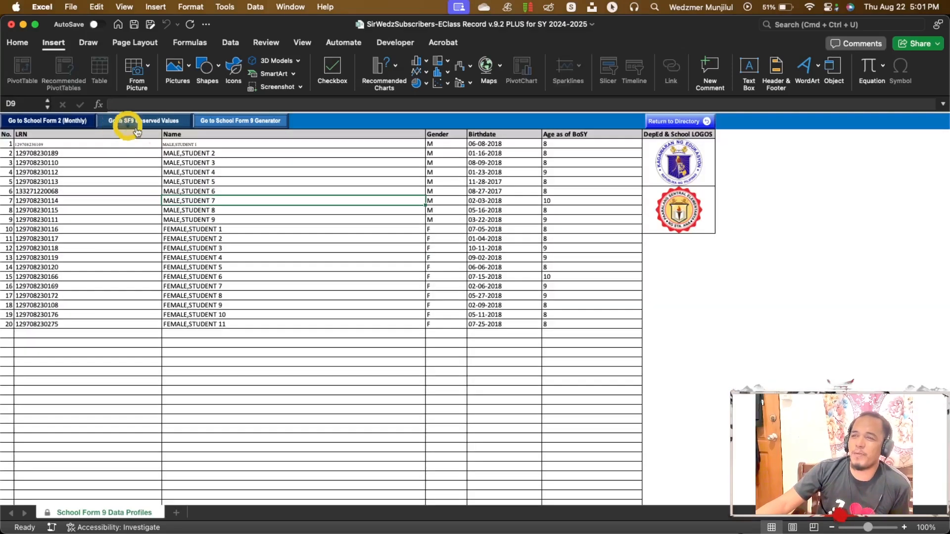
# - Open the School Form 9 Generator and examine the Quarter 1 (Cover) report card of Male Student 1 at 130% zoom
pyautogui.click(248, 124)
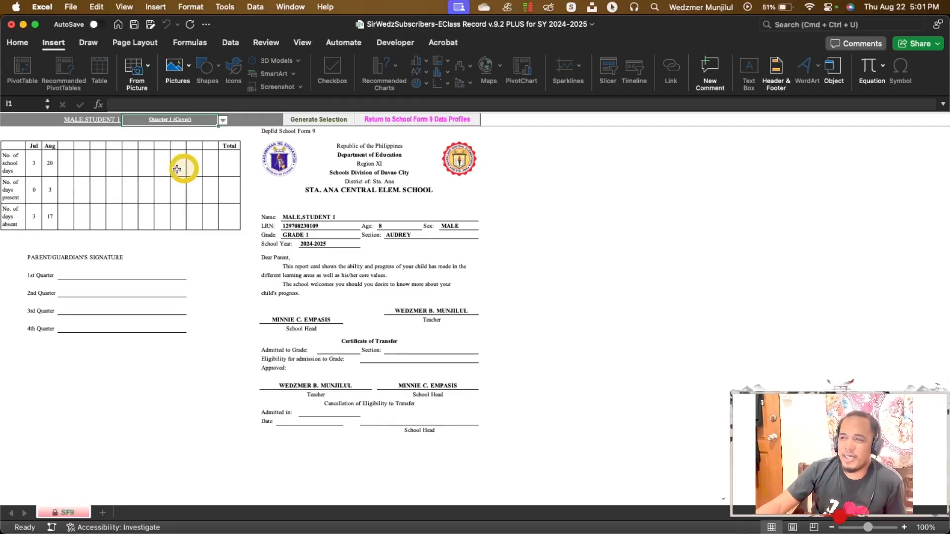
pyautogui.click(903, 528)
pyautogui.click(904, 527)
pyautogui.click(903, 527)
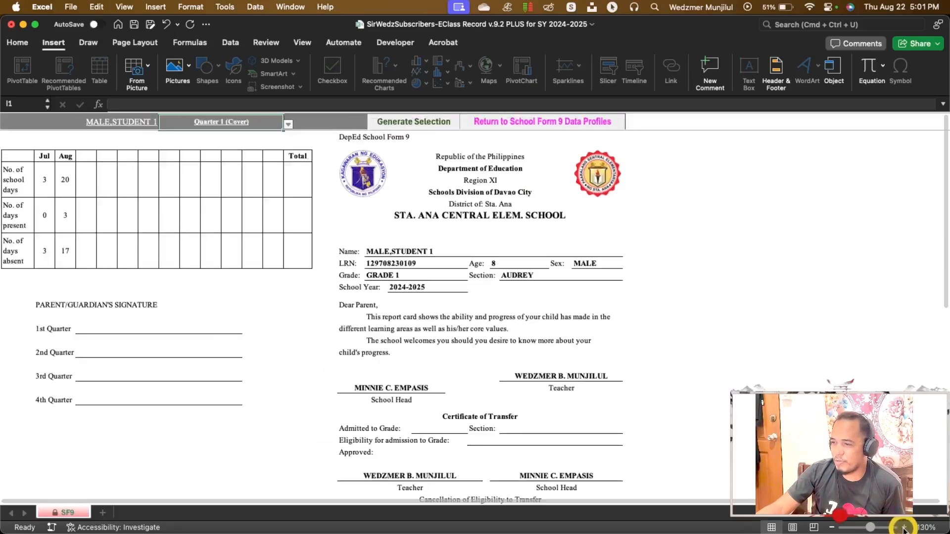
pyautogui.scroll(-5, 678, 397)
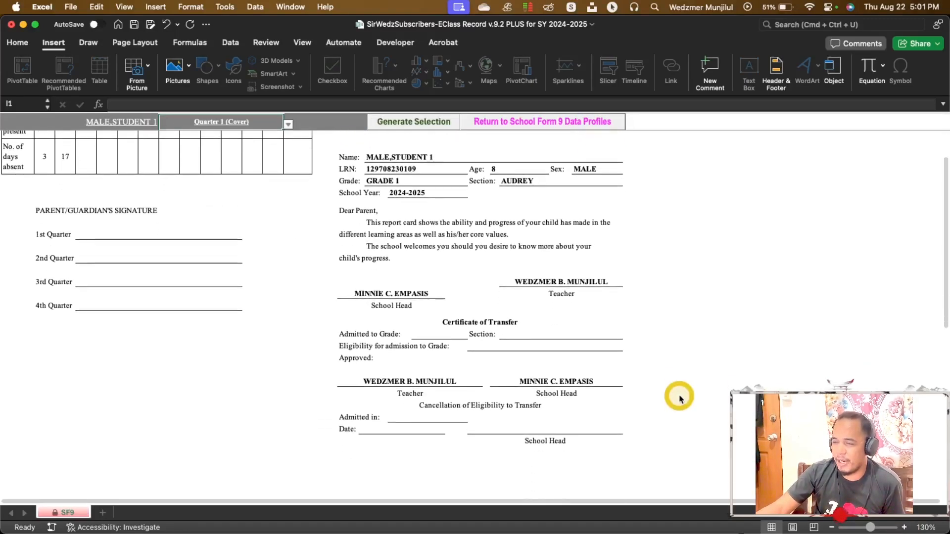
pyautogui.scroll(5, 680, 400)
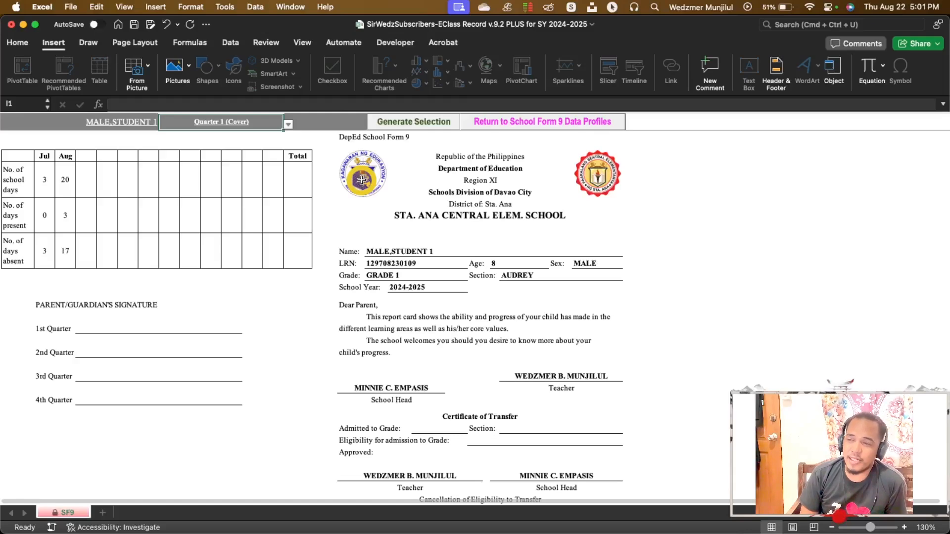
pyautogui.scroll(-5, 362, 180)
pyautogui.scroll(5, 361, 180)
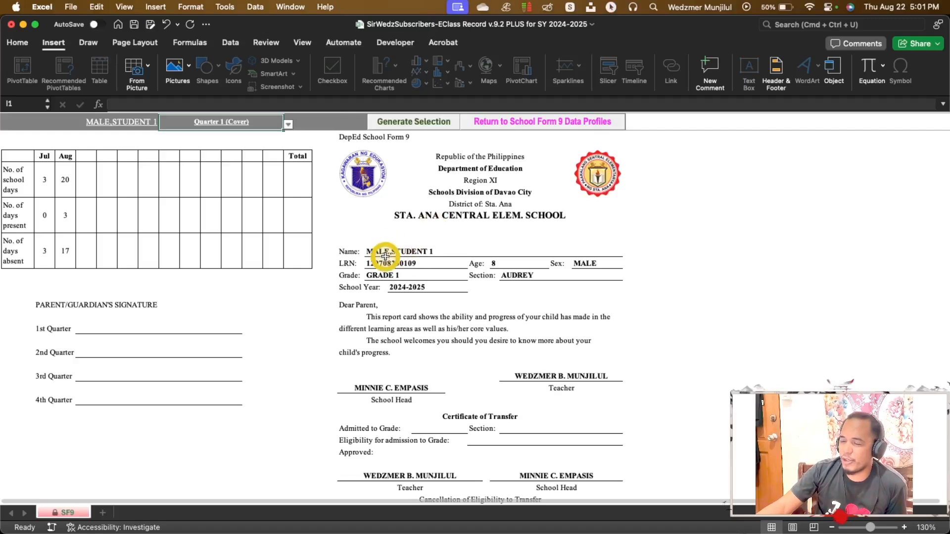
# - Look through the student list of the Quarter 1 (Cover) report card and choose Female Student 6
pyautogui.scroll(-5, 468, 320)
pyautogui.scroll(5, 469, 323)
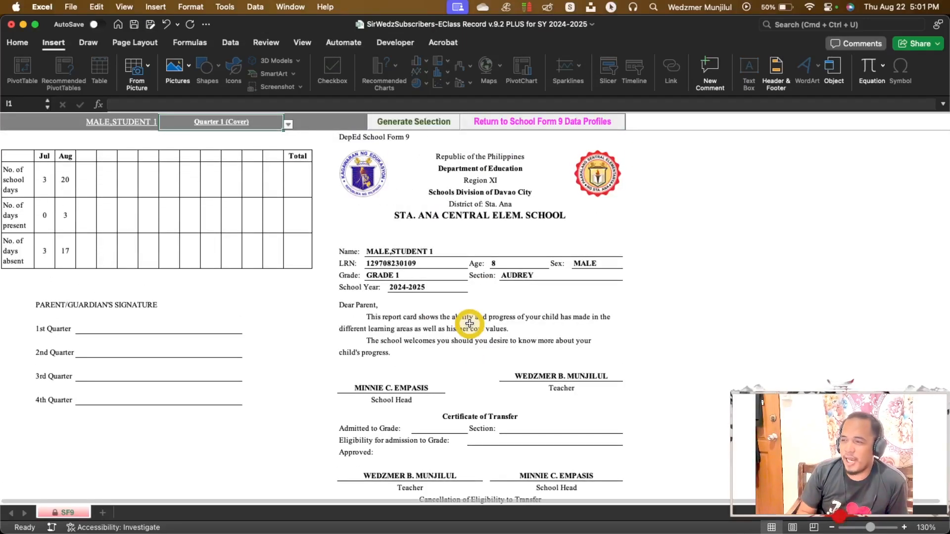
pyautogui.click(96, 122)
pyautogui.click(164, 124)
pyautogui.scroll(-5, 63, 198)
pyautogui.scroll(5, 64, 198)
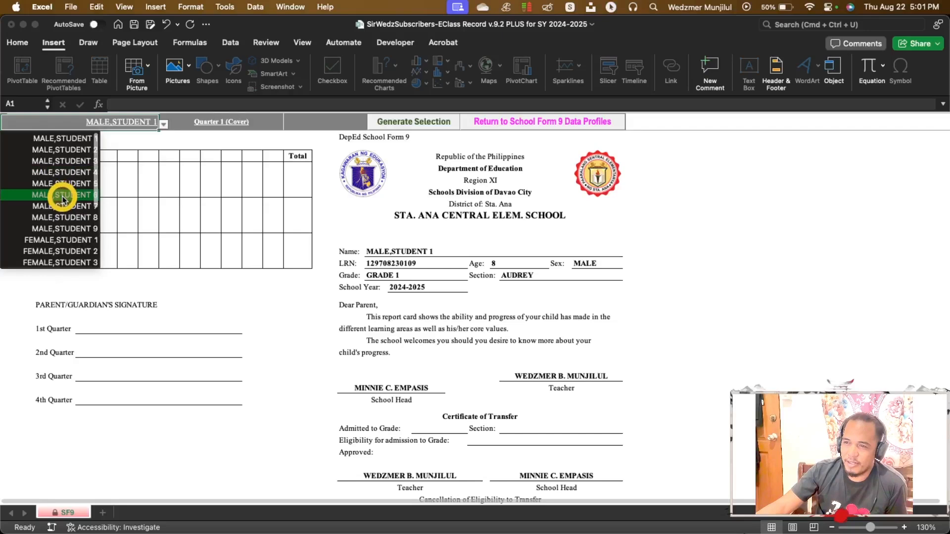
pyautogui.scroll(-5, 62, 198)
pyautogui.scroll(5, 62, 198)
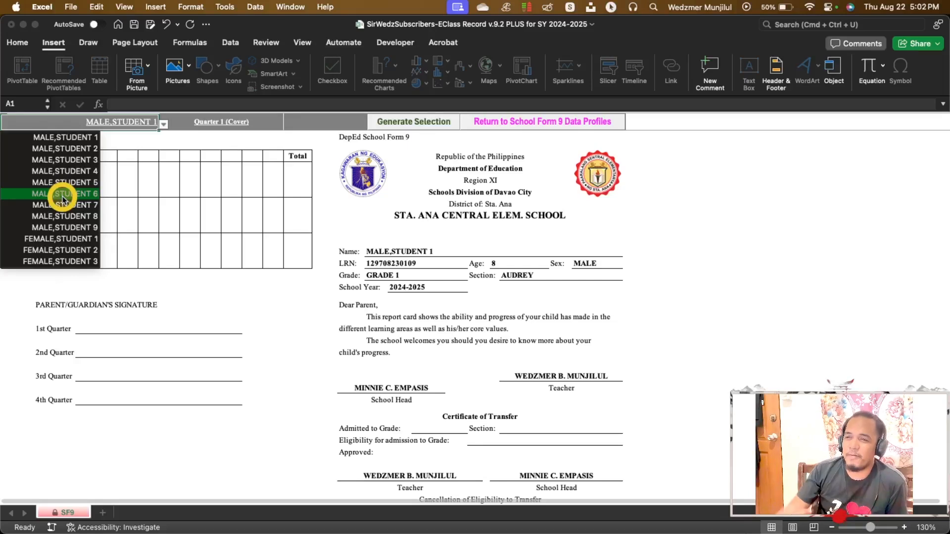
pyautogui.scroll(-4, 62, 198)
pyautogui.click(68, 210)
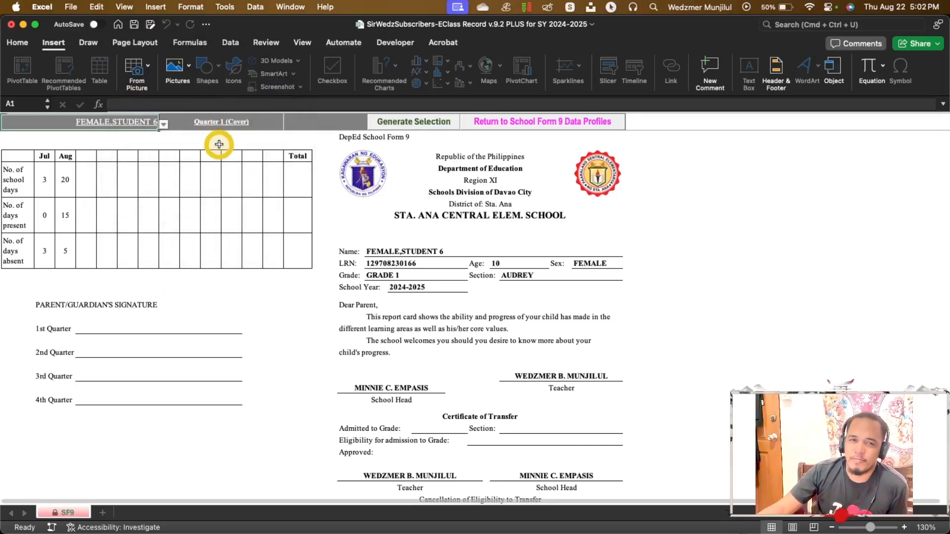
pyautogui.scroll(10, 226, 219)
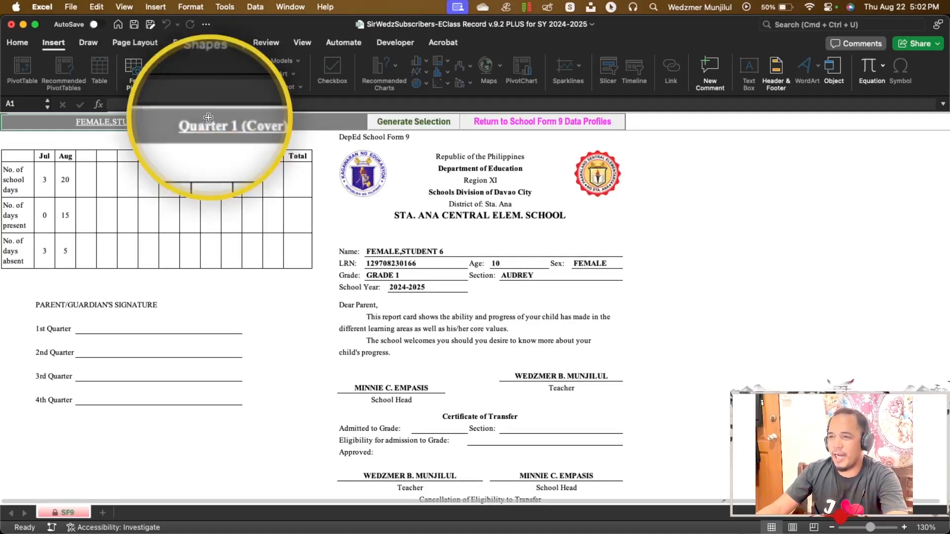
# - Generate the Quarter 1 (Inner) page for Female Student 6 and check its grades and observed values
pyautogui.click(263, 146)
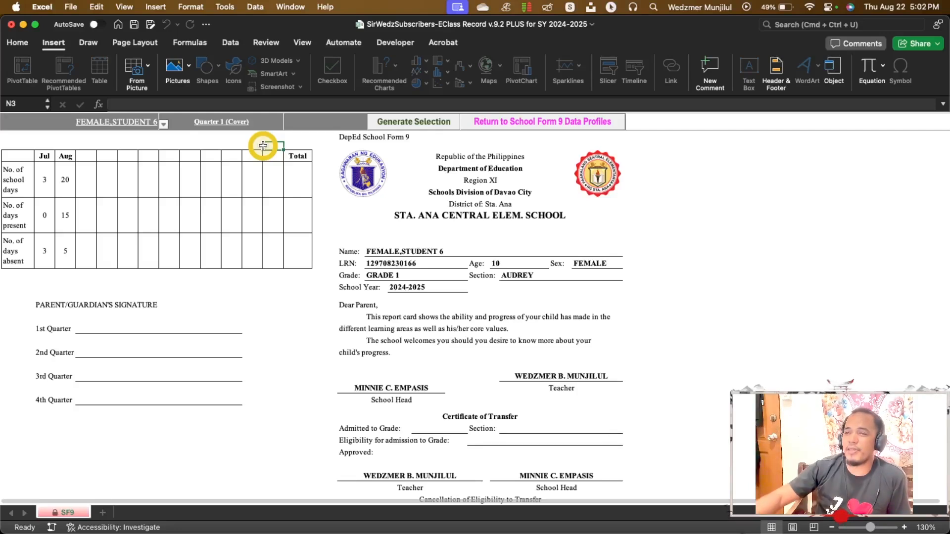
pyautogui.click(250, 122)
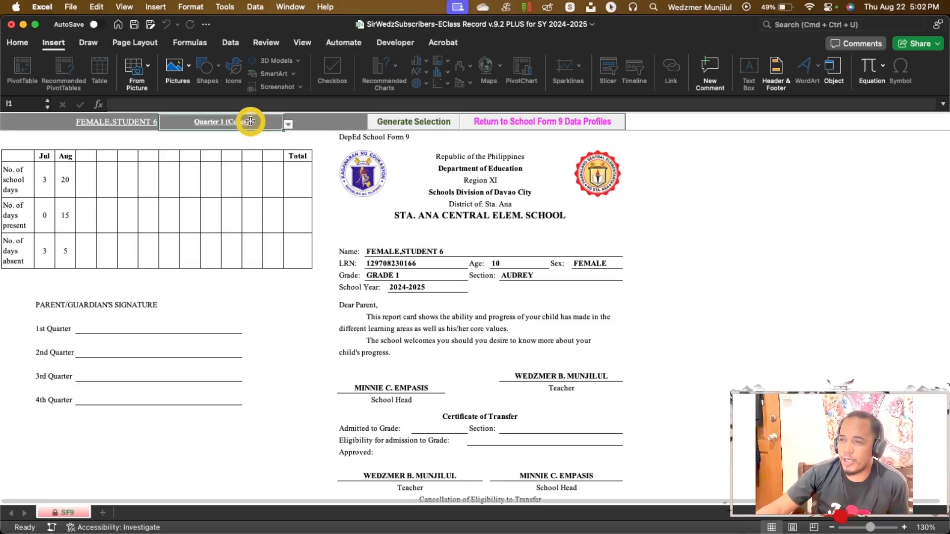
pyautogui.click(289, 128)
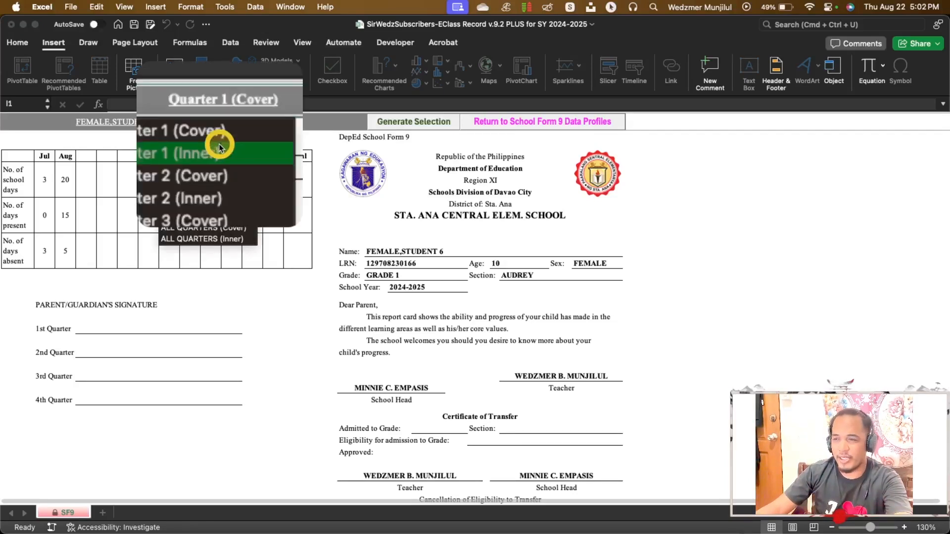
pyautogui.click(193, 150)
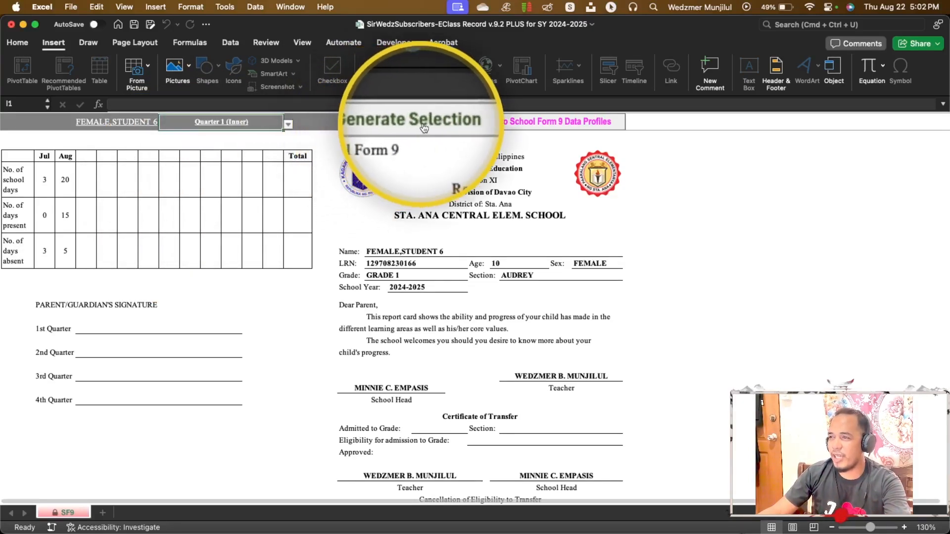
pyautogui.click(403, 127)
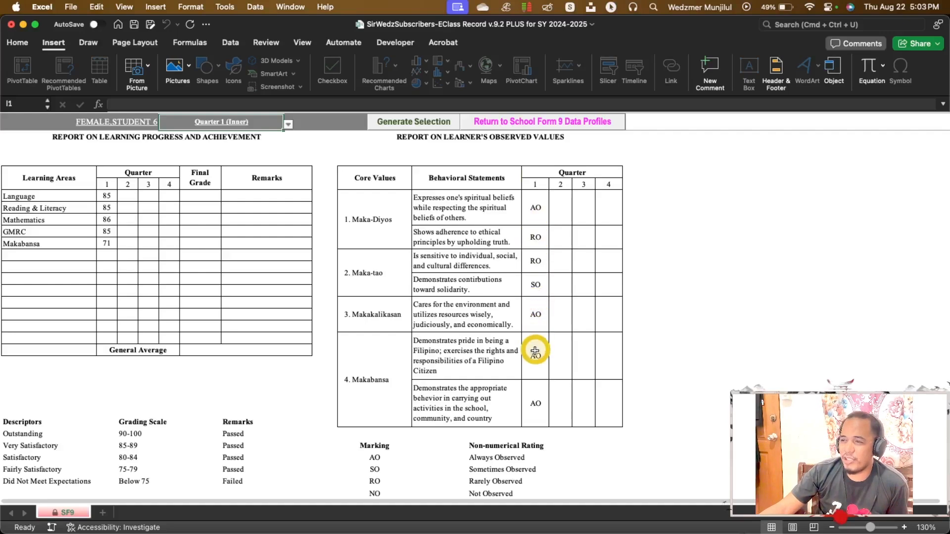
pyautogui.scroll(-2, 535, 399)
pyautogui.scroll(1, 535, 398)
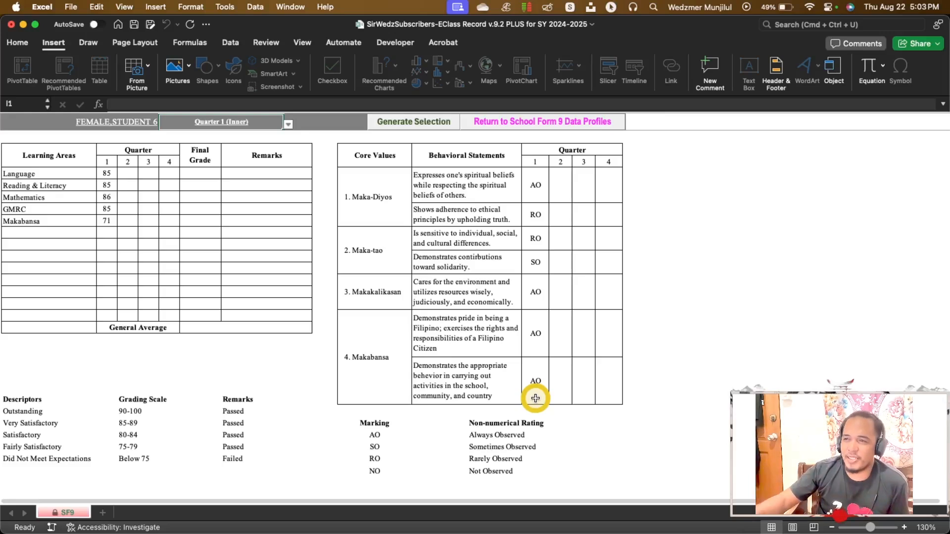
pyautogui.scroll(2, 339, 266)
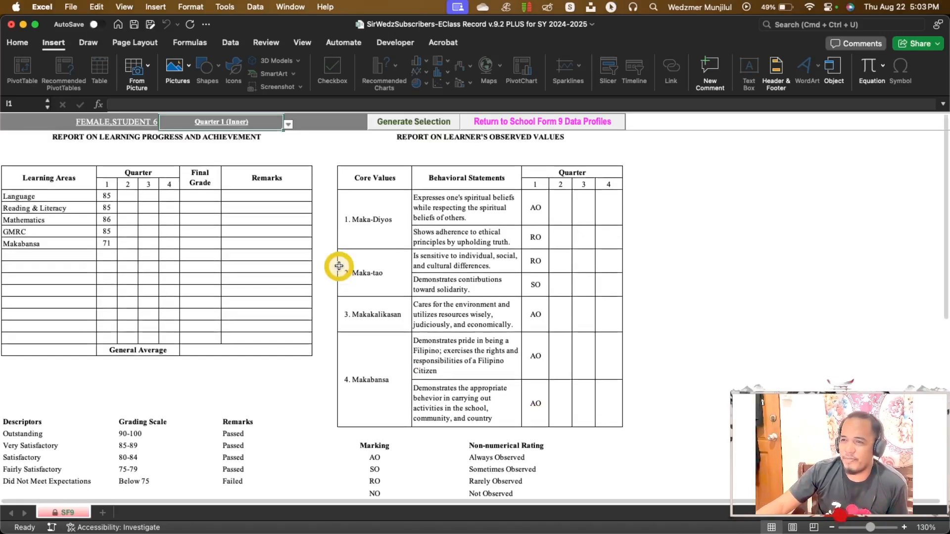
# - Generate the Quarter 2 (Cover) page and the Quarter 2 (Inner) page for Female Student 6
pyautogui.click(288, 127)
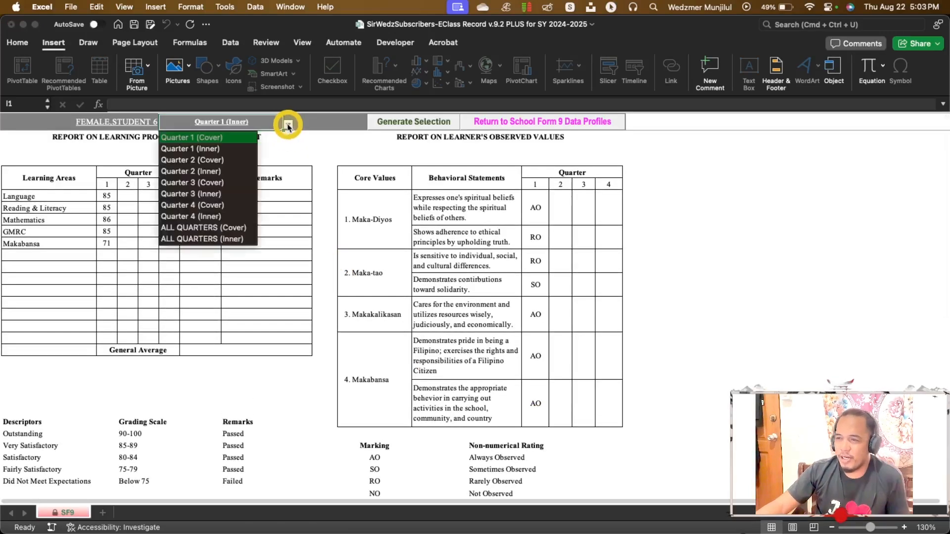
pyautogui.click(208, 162)
pyautogui.click(400, 128)
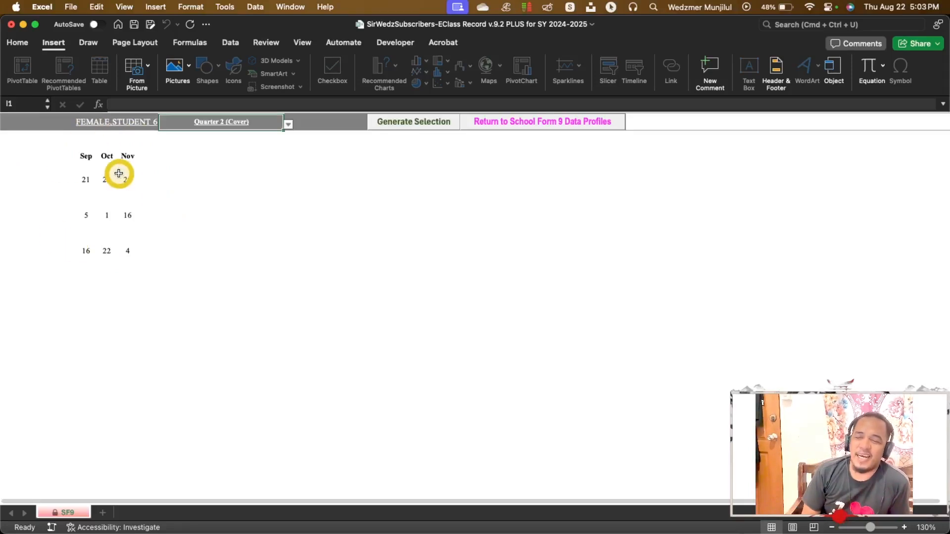
pyautogui.click(288, 124)
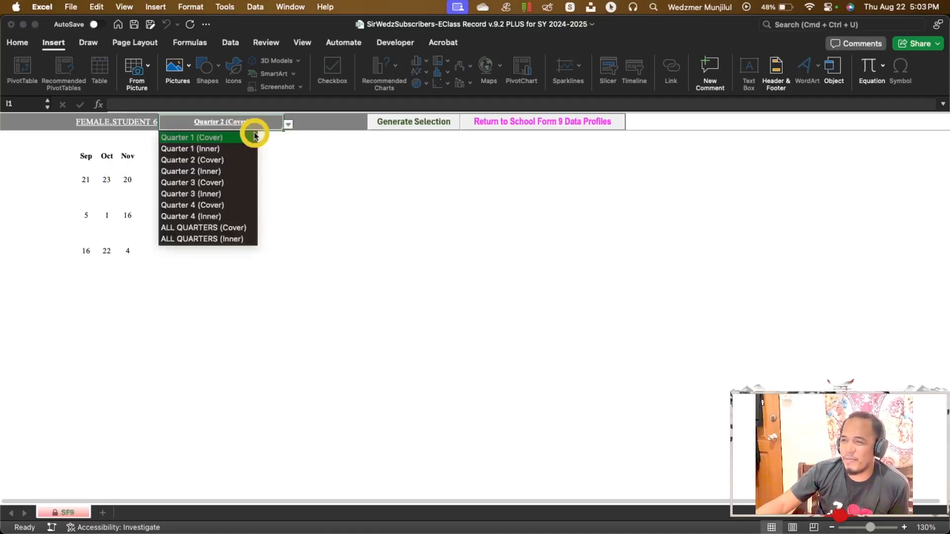
pyautogui.click(219, 171)
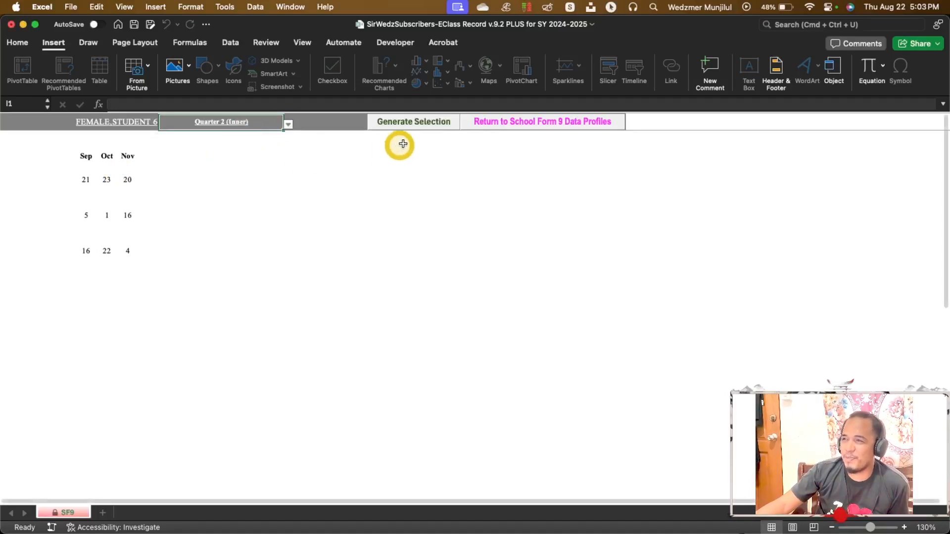
pyautogui.click(410, 124)
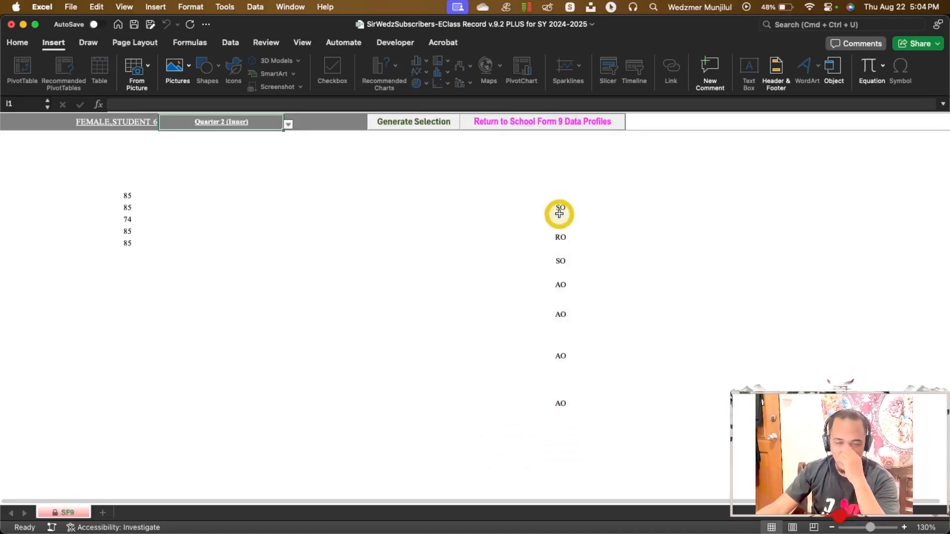
# - Generate the ALL QUARTERS (Cover) page and the ALL QUARTERS (Inner) page for Female Student 6
pyautogui.click(288, 125)
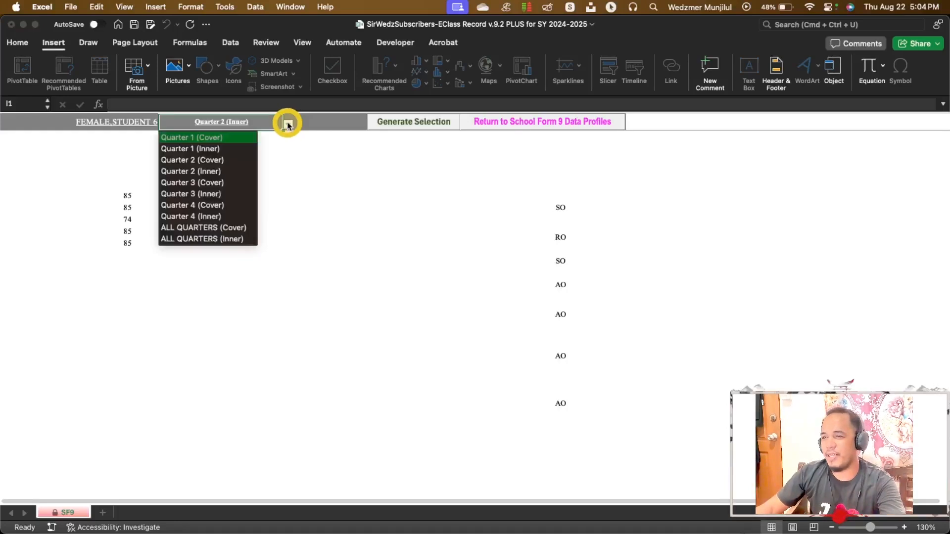
pyautogui.click(204, 229)
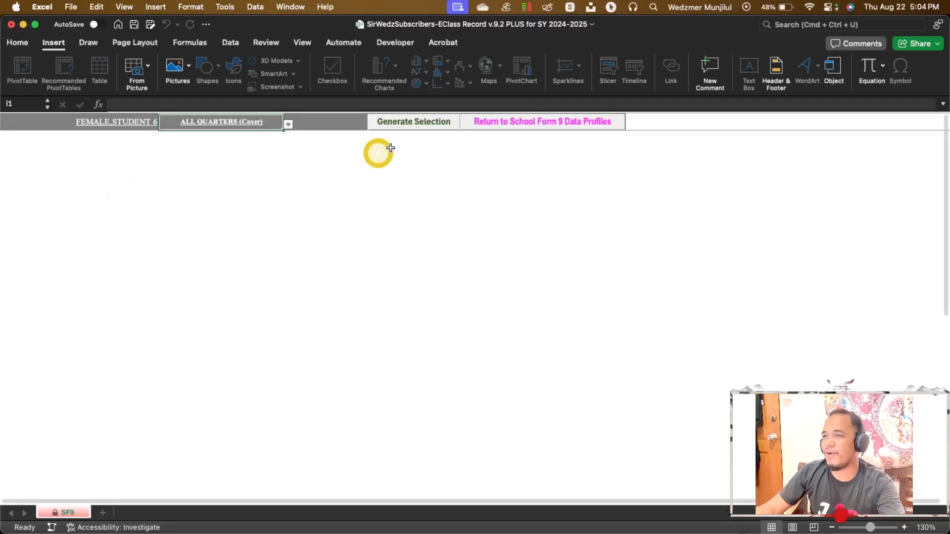
pyautogui.click(415, 127)
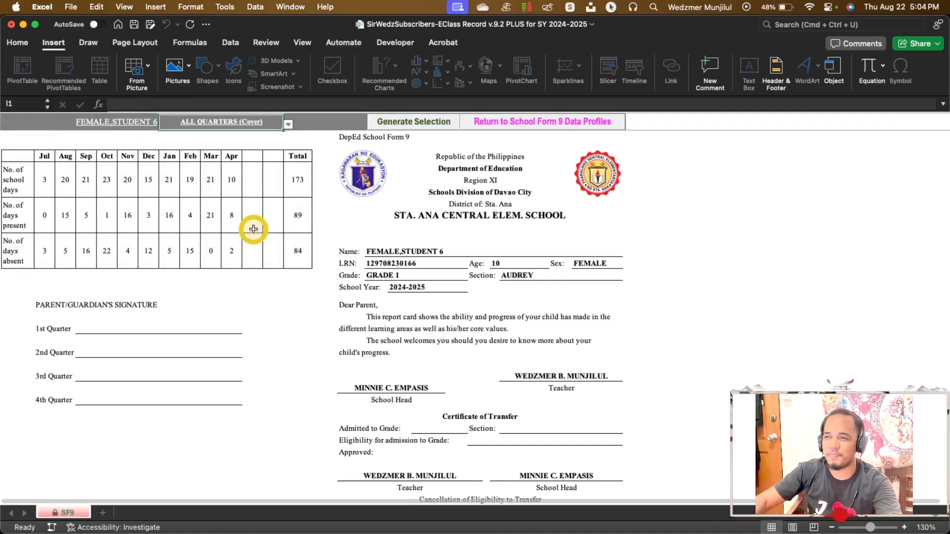
pyautogui.click(289, 125)
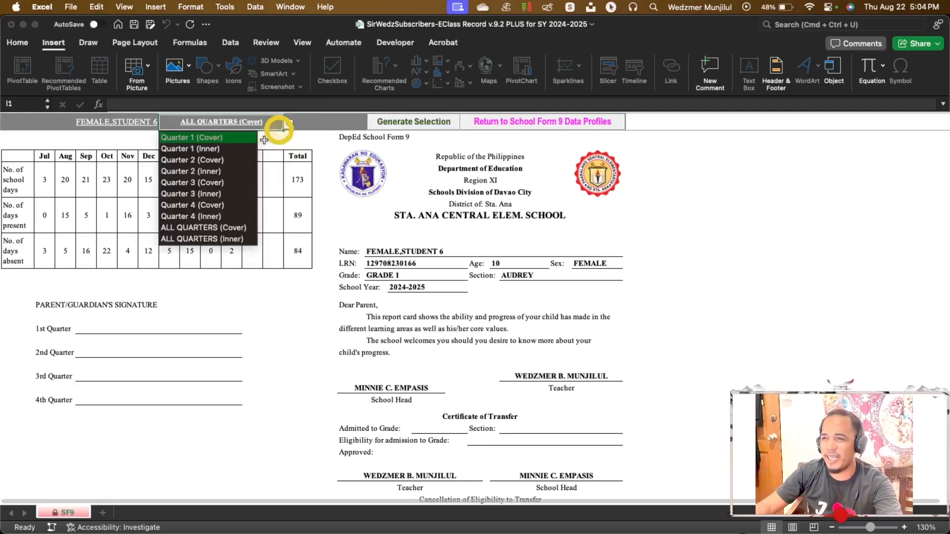
pyautogui.click(207, 239)
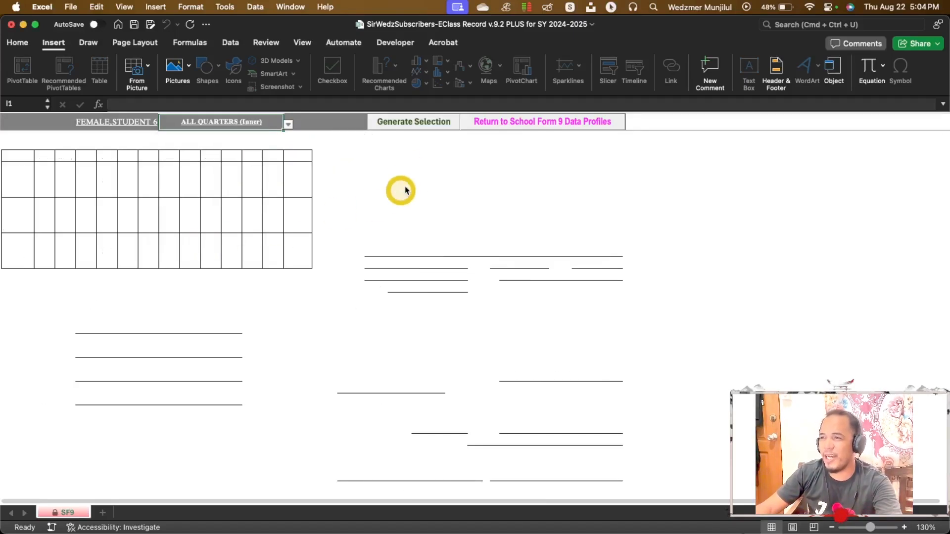
pyautogui.click(416, 123)
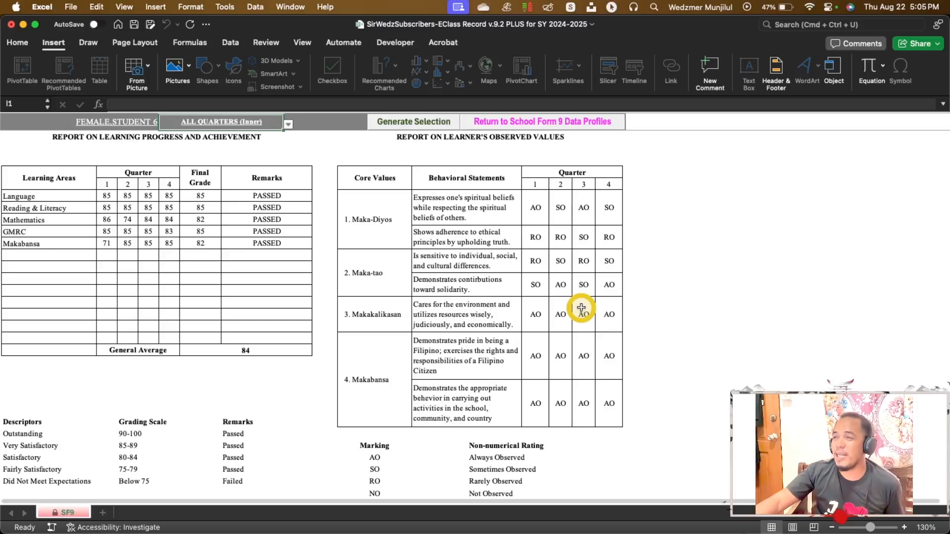
# - Leave the report card generator for the School Form 9 data profiles and return to the Profile Directory
pyautogui.click(503, 124)
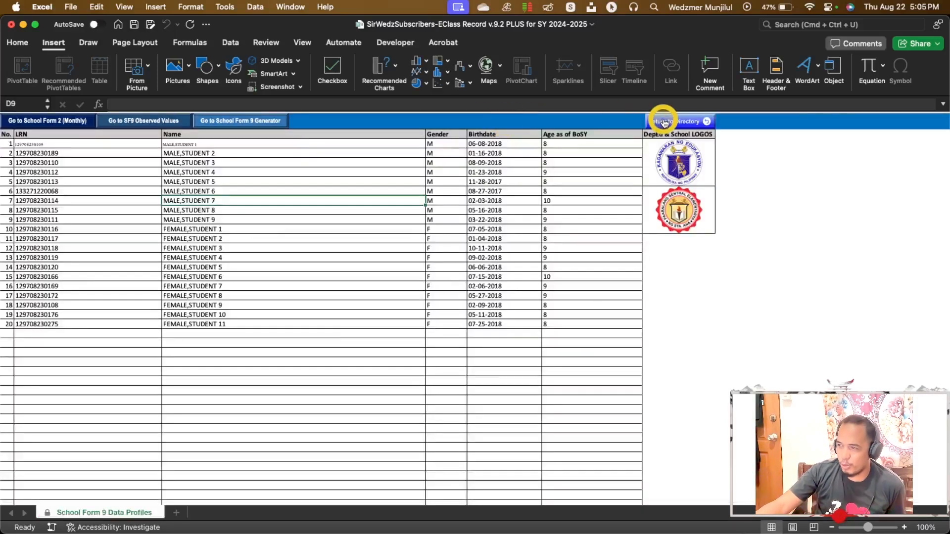
pyautogui.click(664, 122)
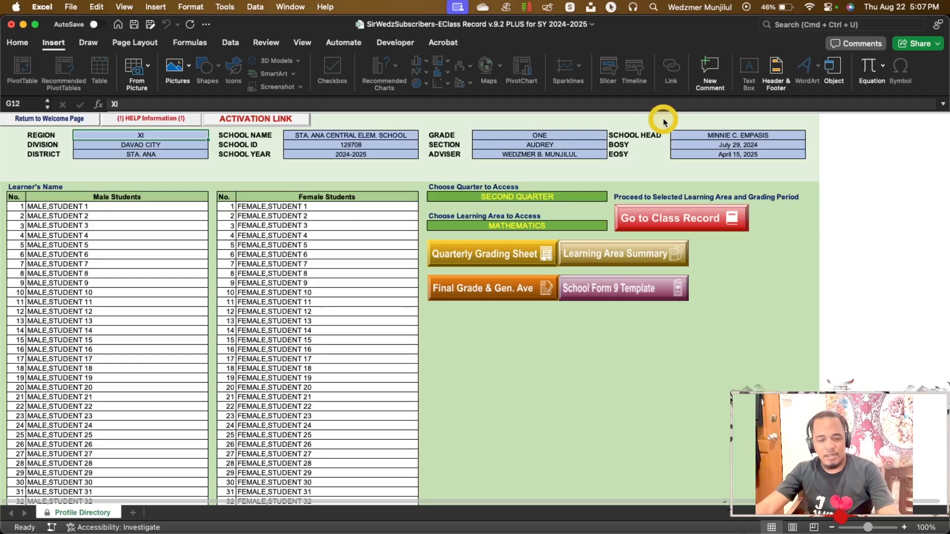
pyautogui.click(664, 122)
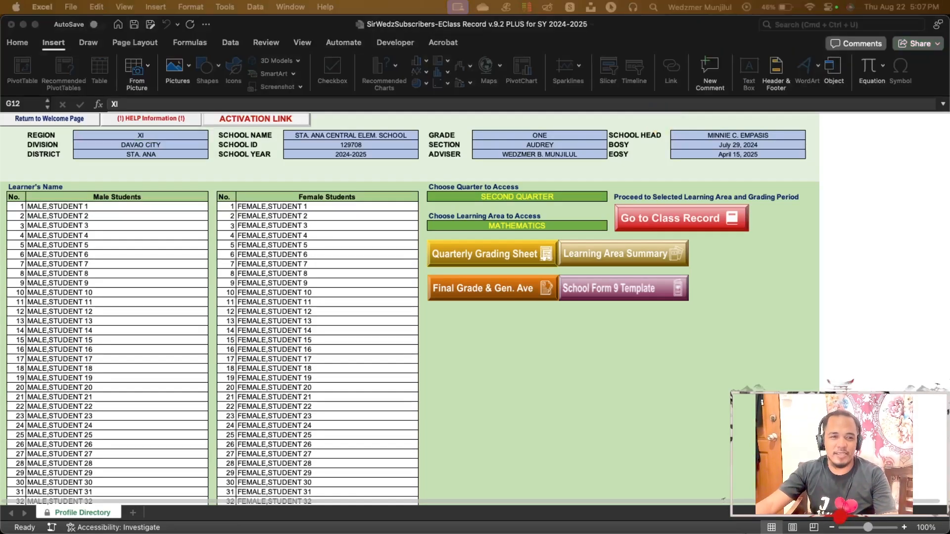